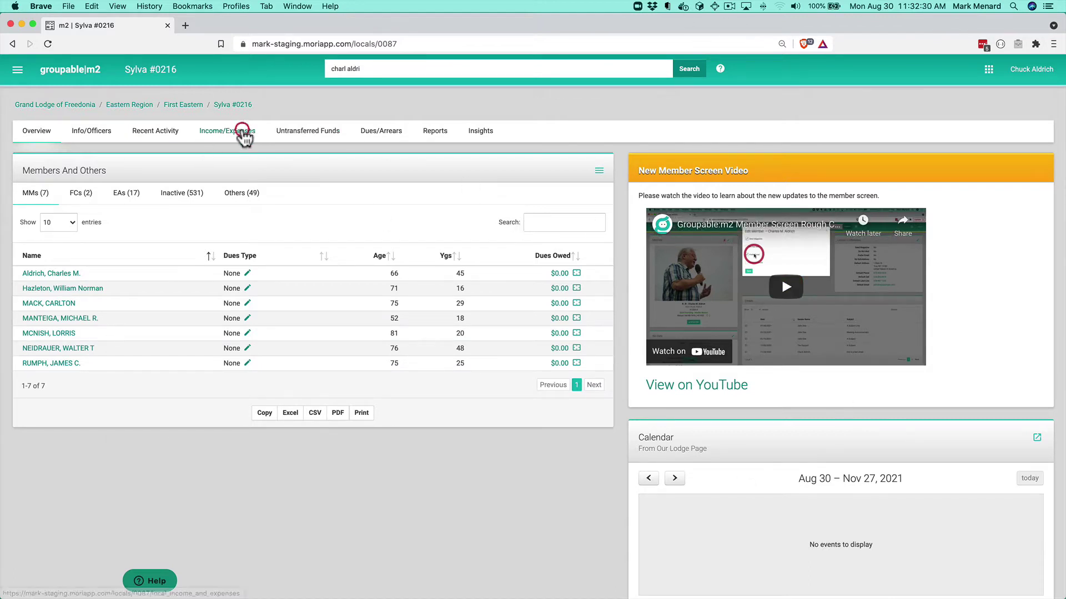
- From Income/Expenses, go to Manage Accounts under Income by Account to reach the Chart Of Accounts
click(243, 136)
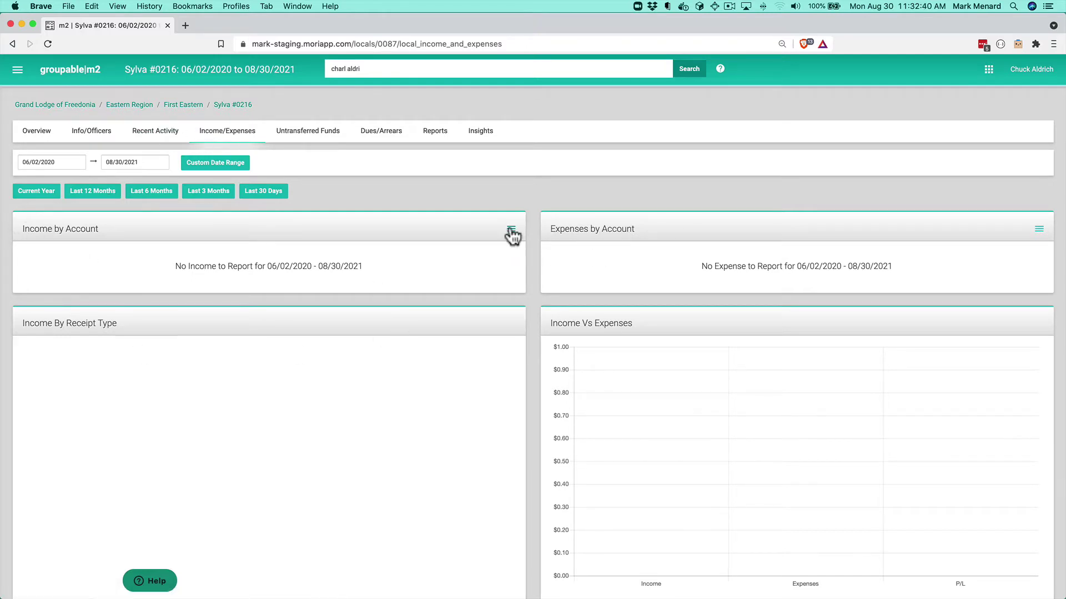
click(510, 229)
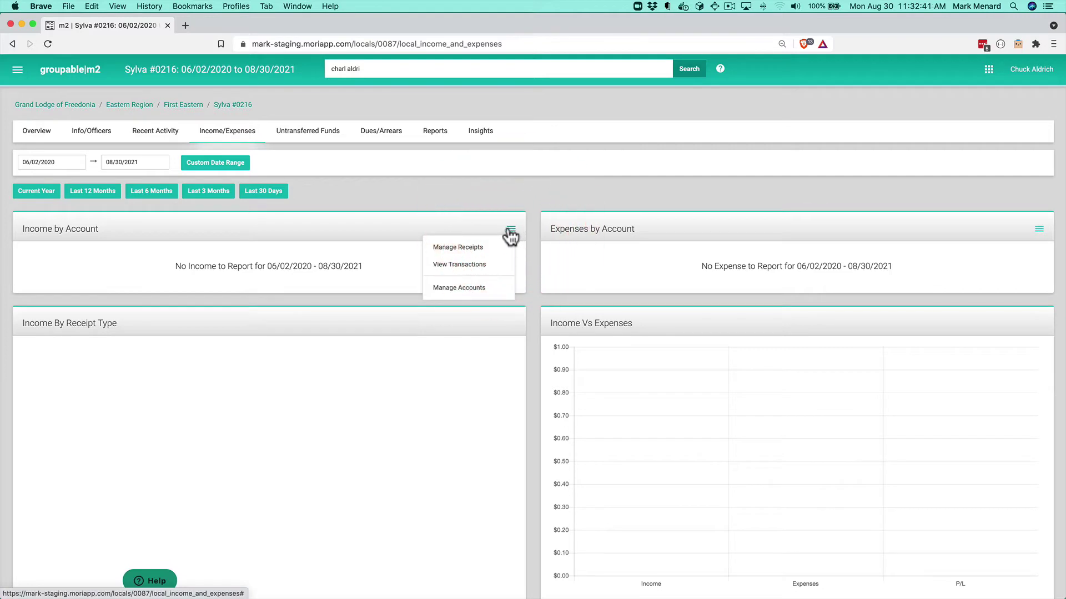
click(459, 288)
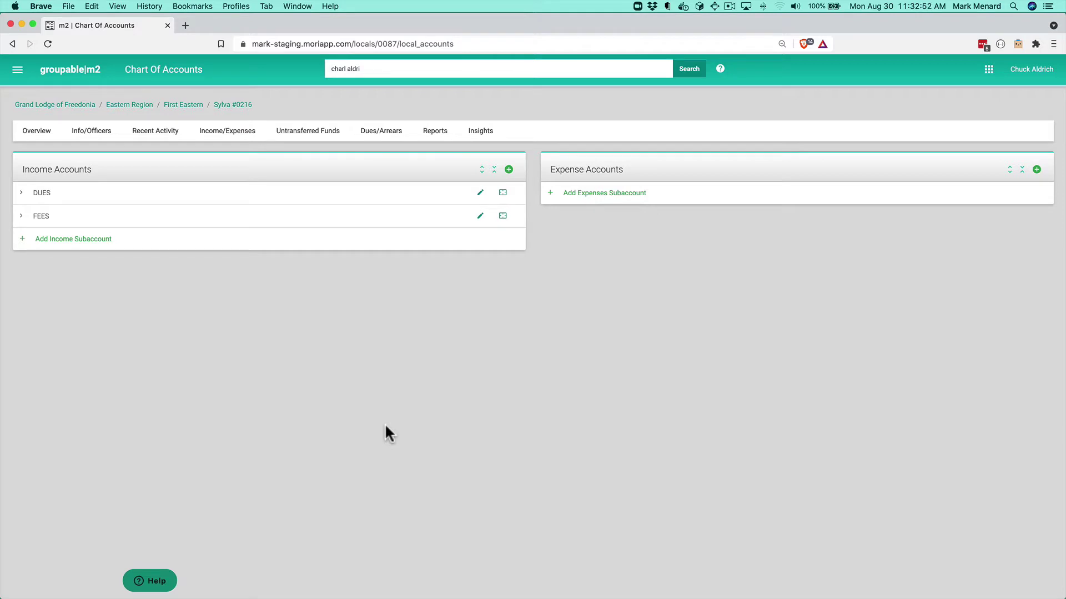
click(42, 194)
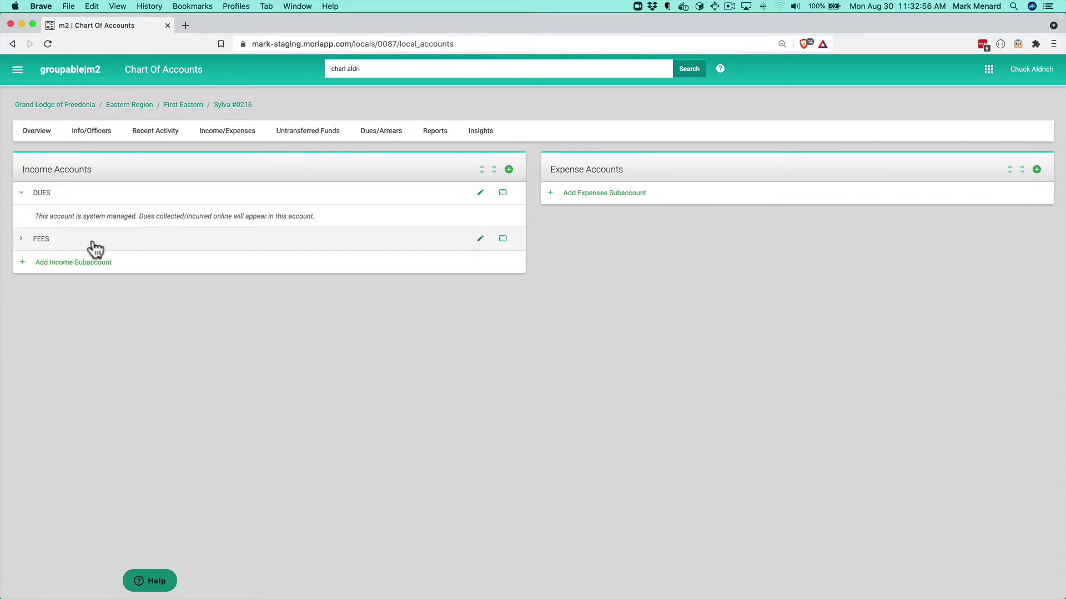
drag(31, 216, 157, 216)
click(37, 239)
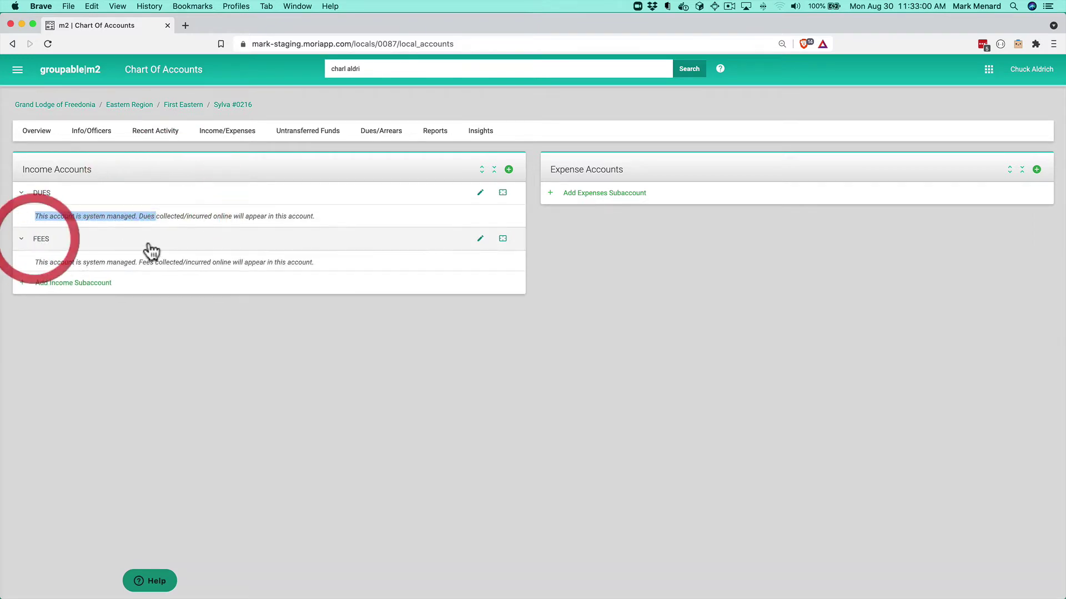
drag(35, 262, 157, 261)
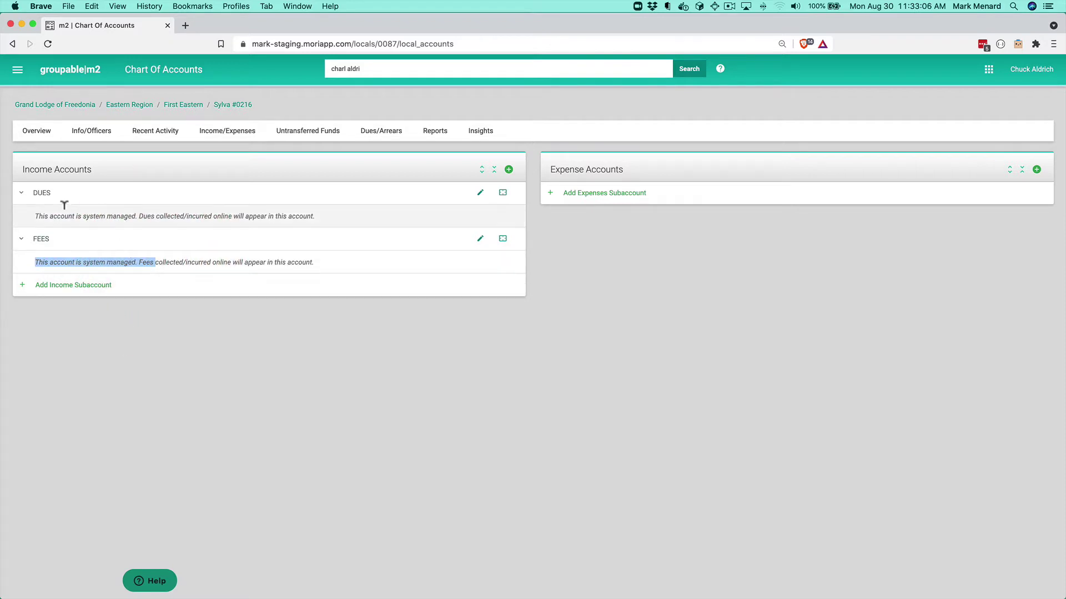
click(42, 194)
click(44, 217)
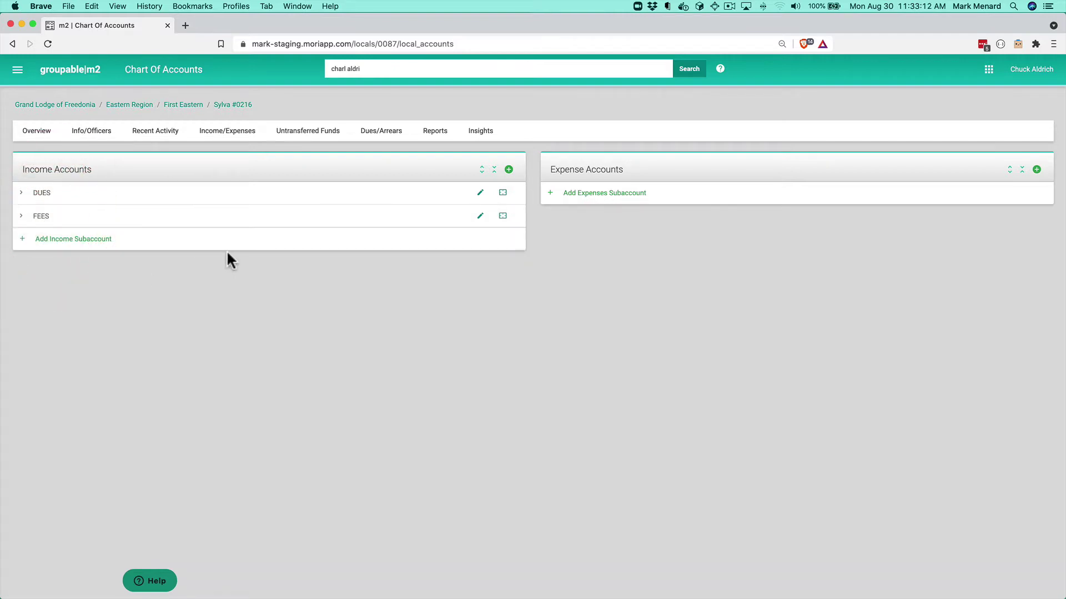
- Create a top-level income account named Donations and expand its row
click(508, 170)
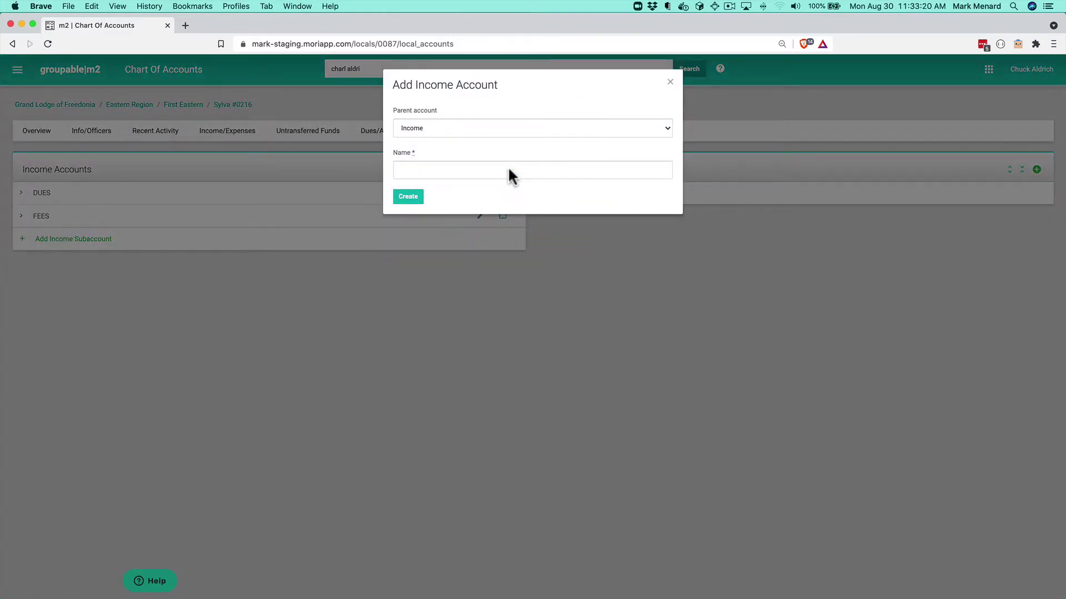
click(508, 169)
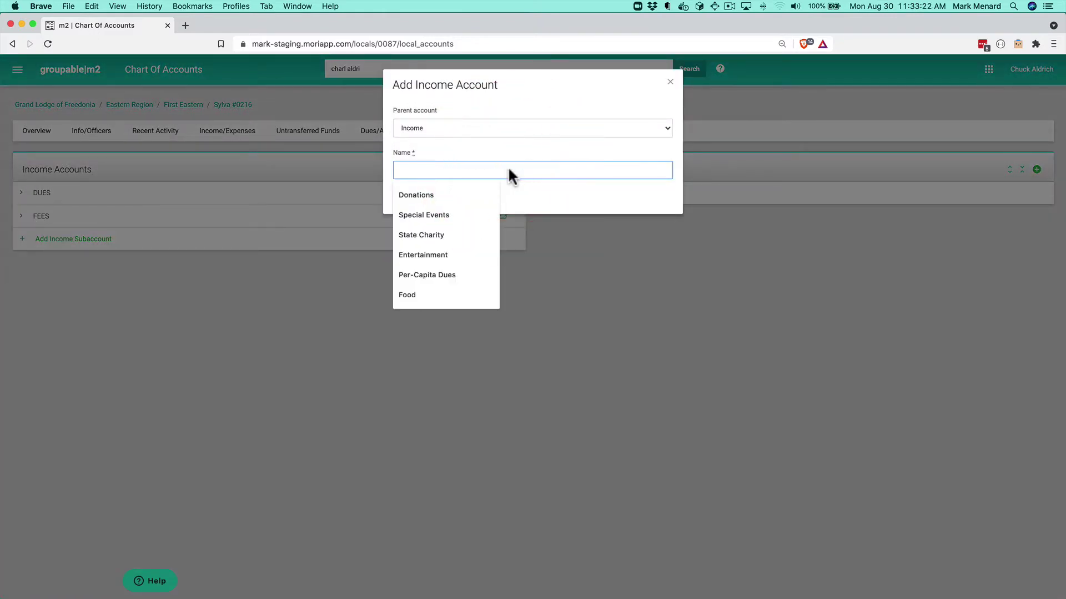
text(Donations)
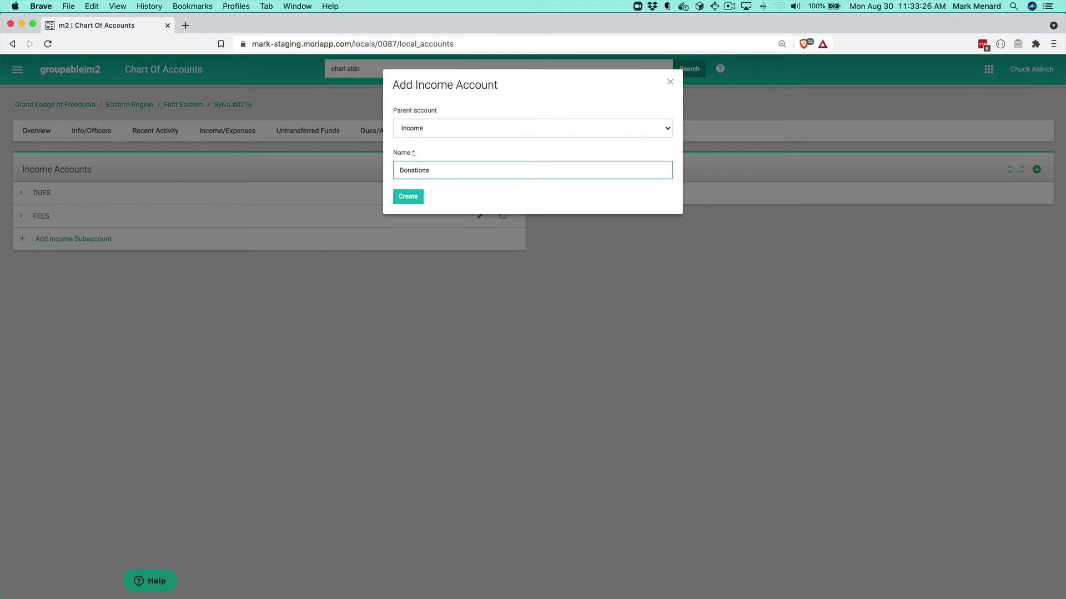
click(408, 199)
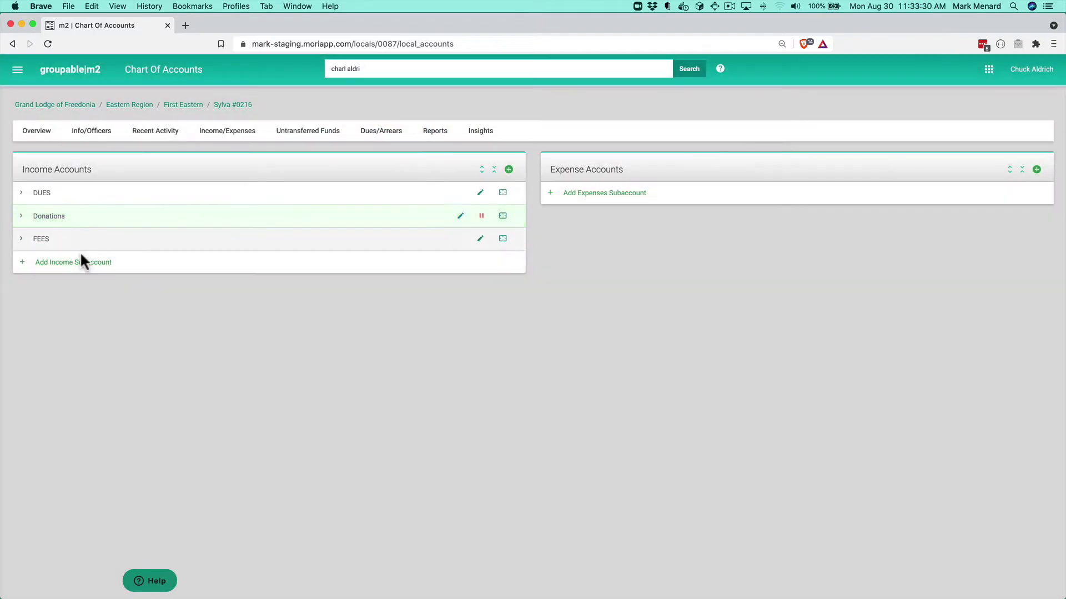
click(40, 217)
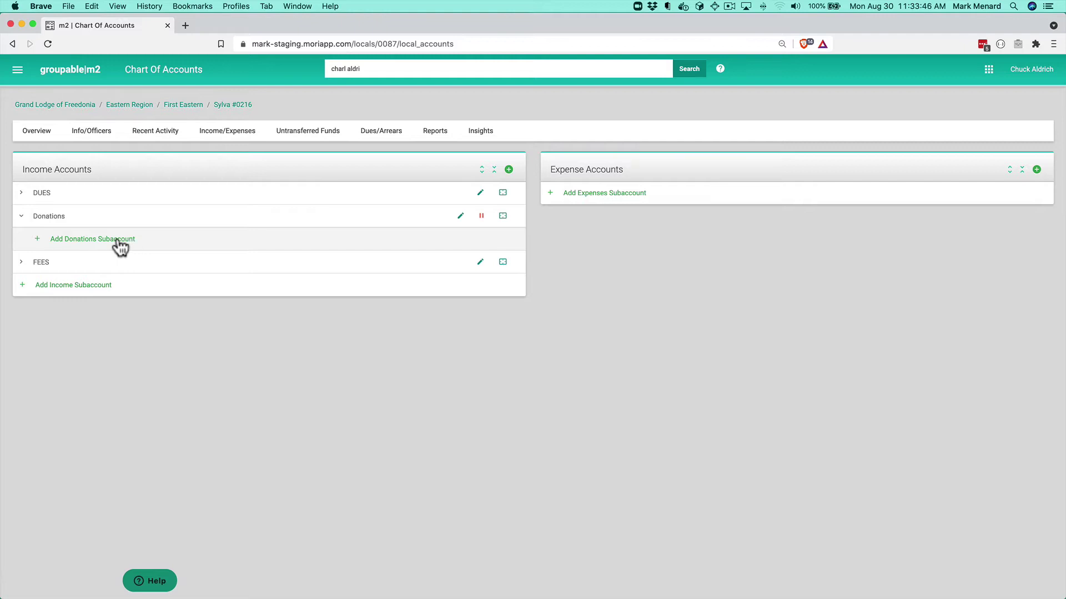
- Add State Charity and Youth Group as subaccounts of Donations
click(119, 239)
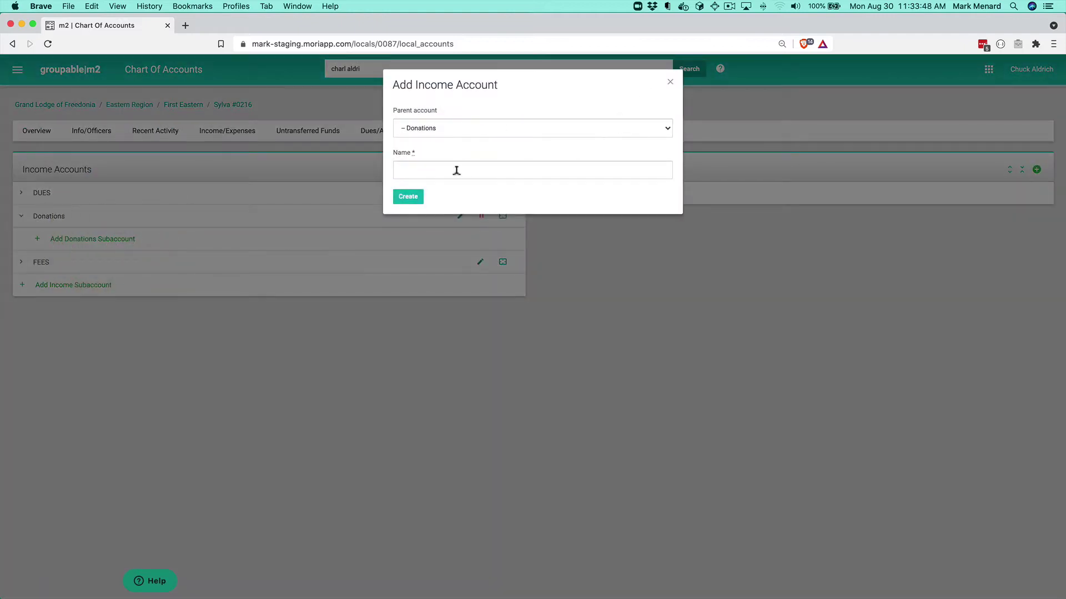
click(451, 170)
text(State Charity)
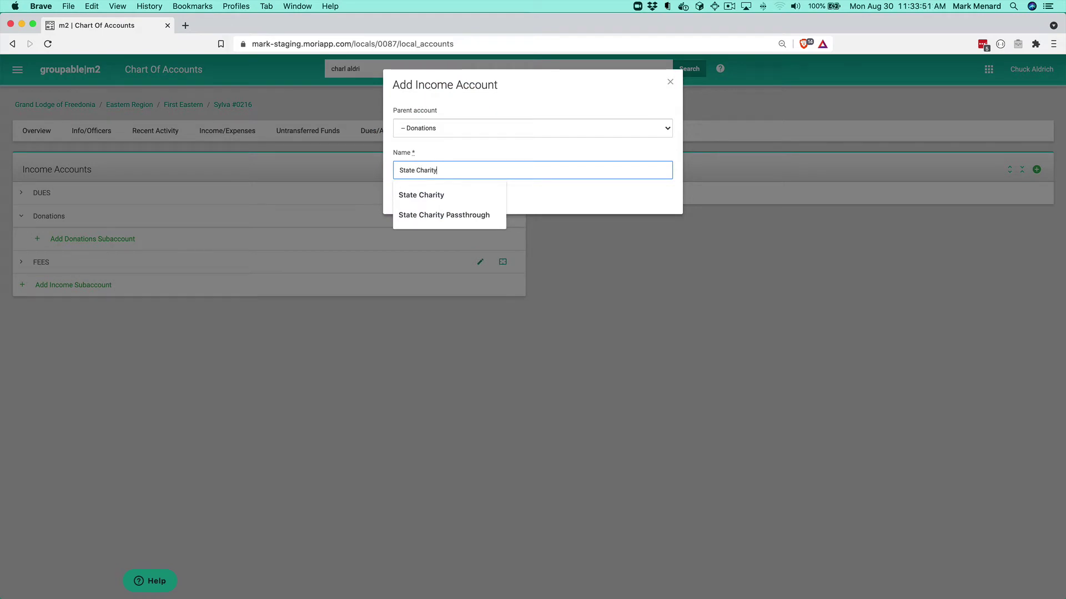
key(Tab)
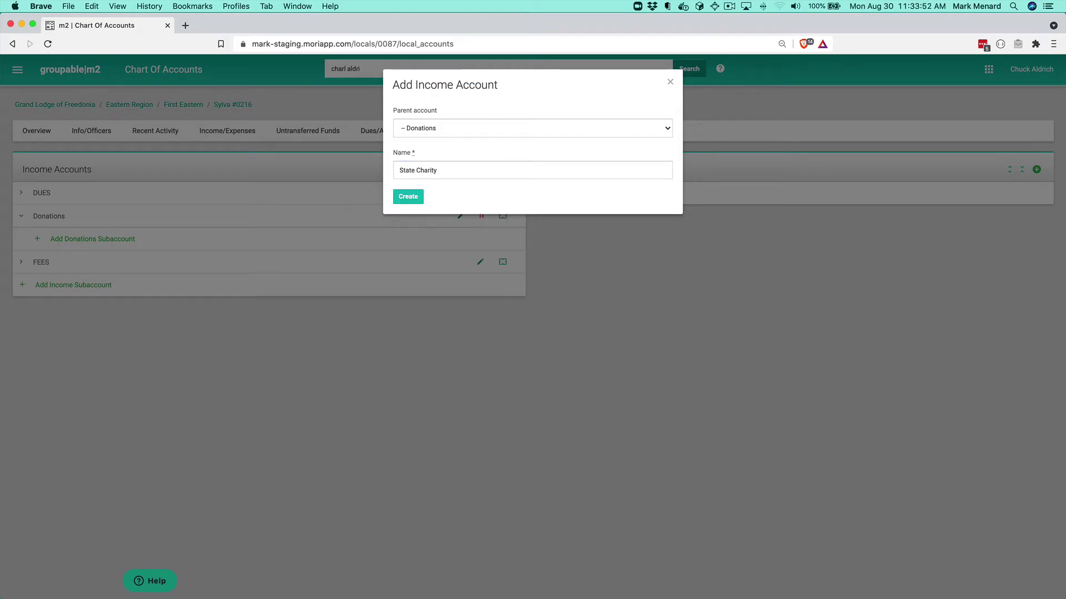
click(405, 197)
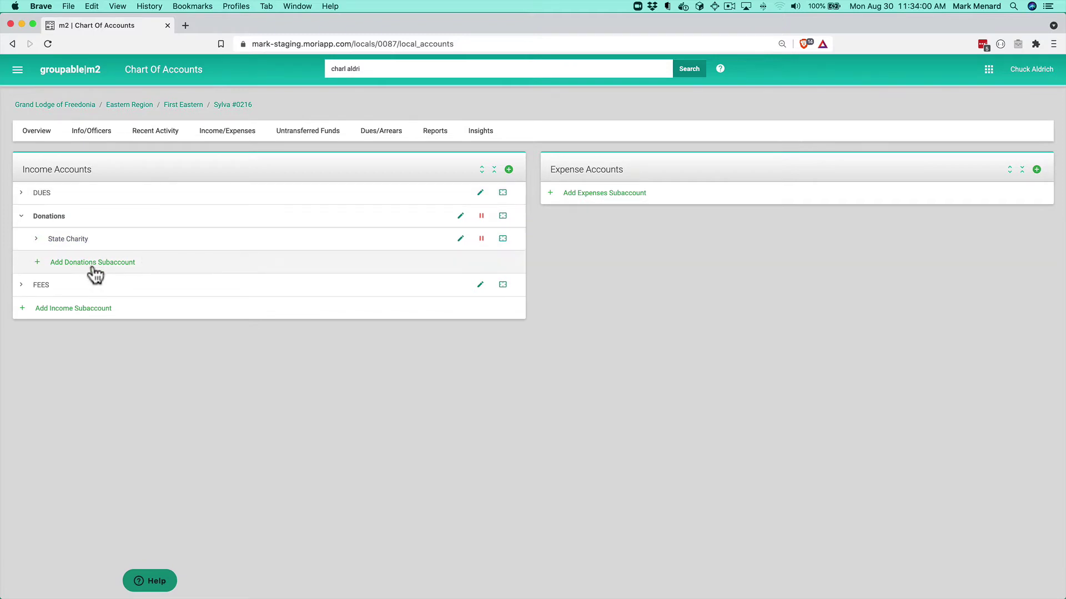
click(92, 263)
click(405, 170)
text(Youth Group)
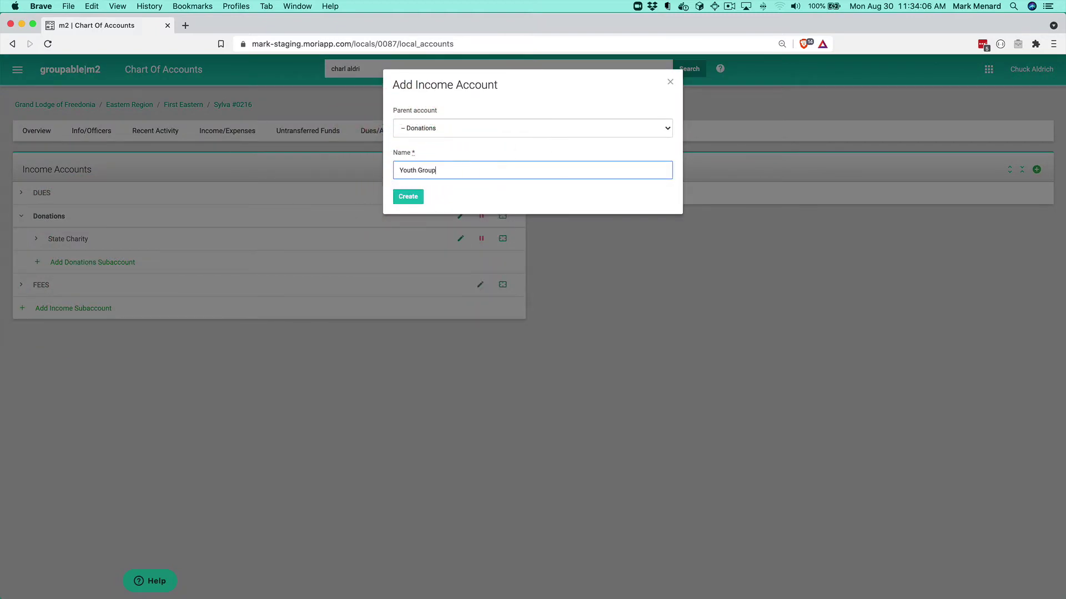
click(408, 197)
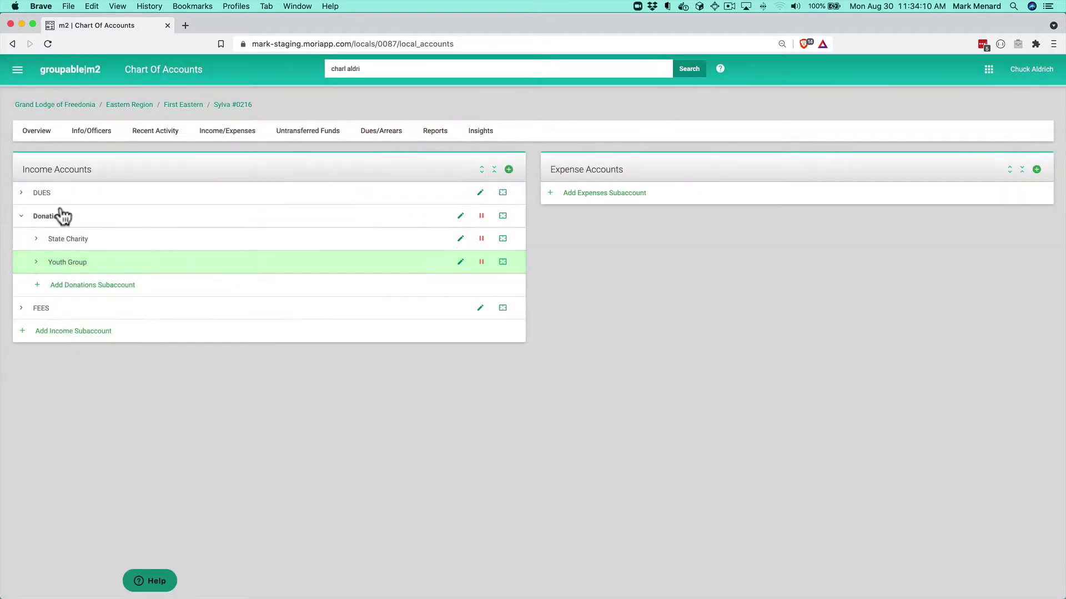
- Add a Capital Campaign subaccount under Donations
click(107, 285)
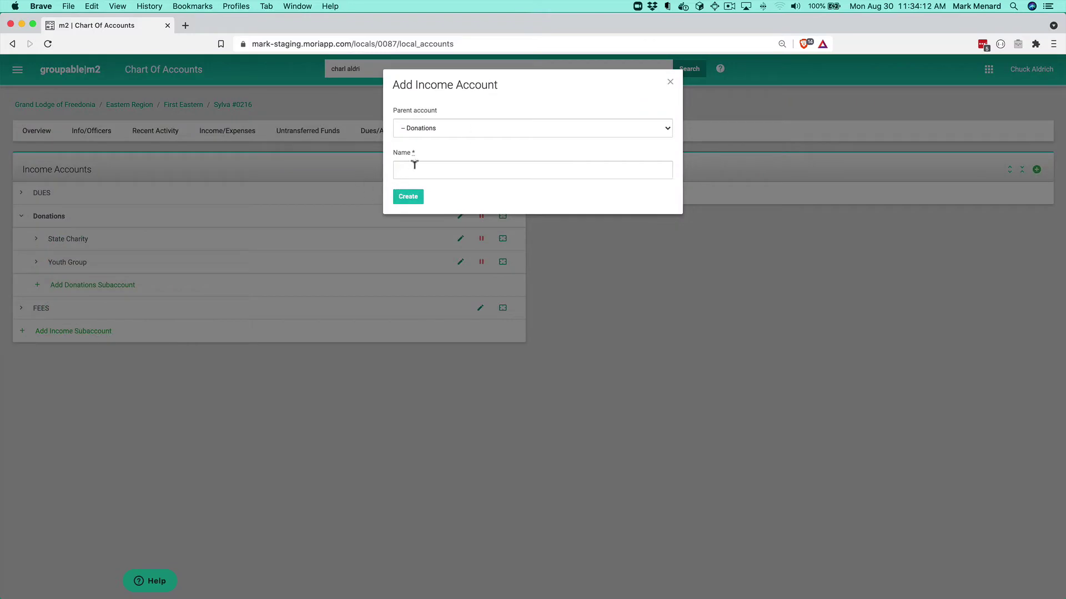
click(483, 168)
text(Capital Cmap)
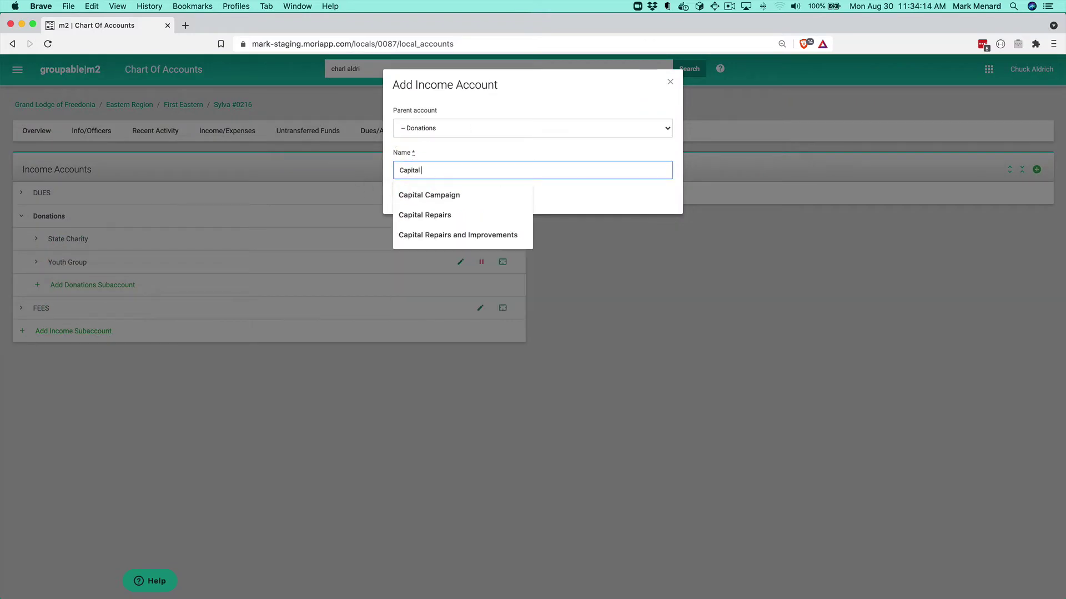
key(BackSpace)
key(BackSpace)
key(BackSpace)
text(ampaign)
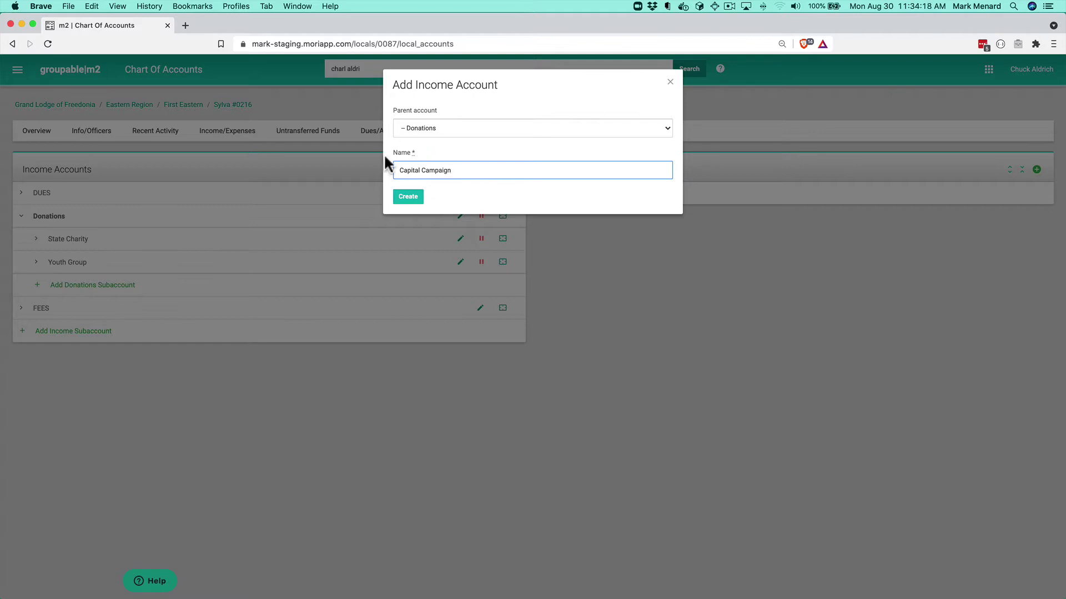
click(408, 196)
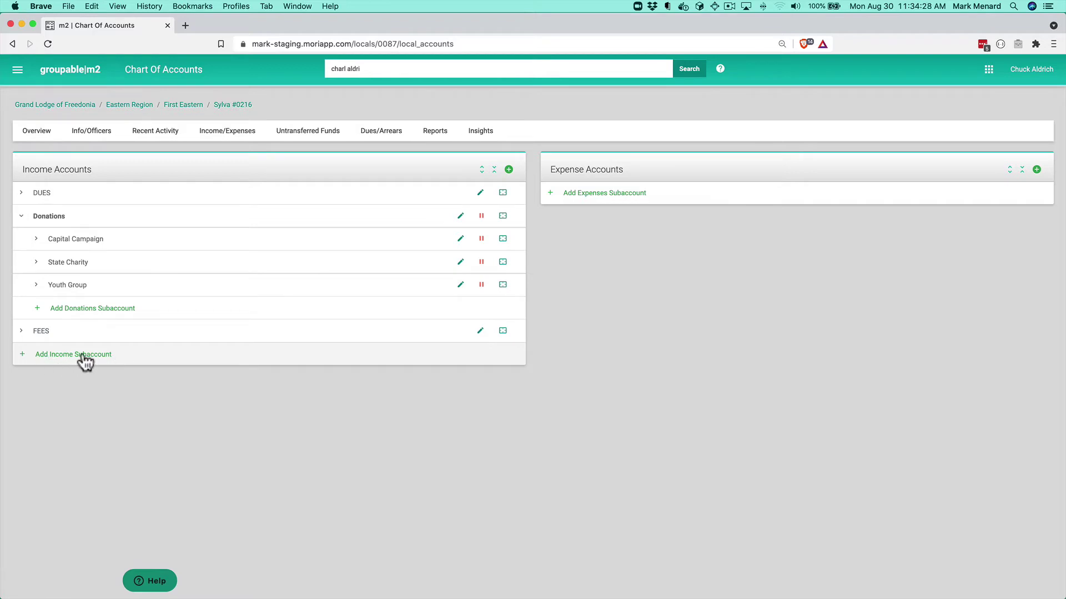
- Create top-level income accounts Rent and Annual Fundraiser beside Donations, DUES and FEES
click(509, 169)
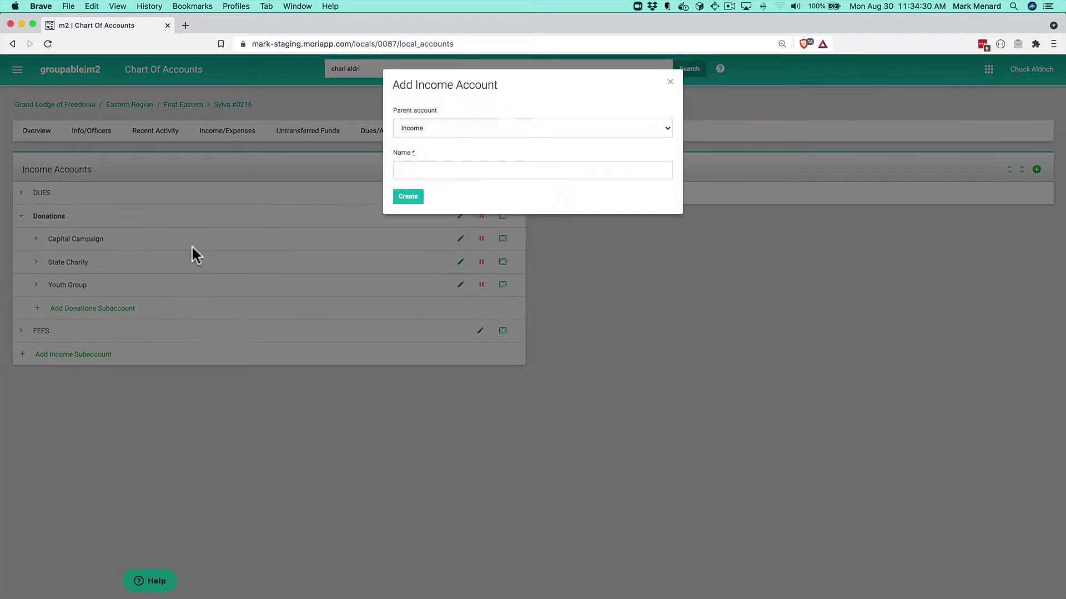
click(440, 163)
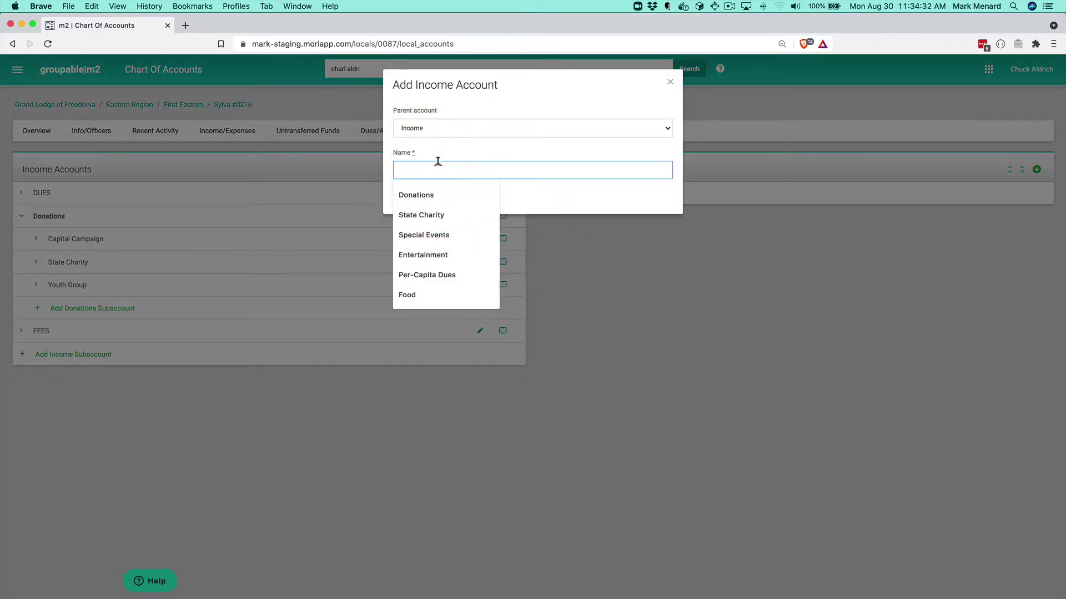
text(Rent)
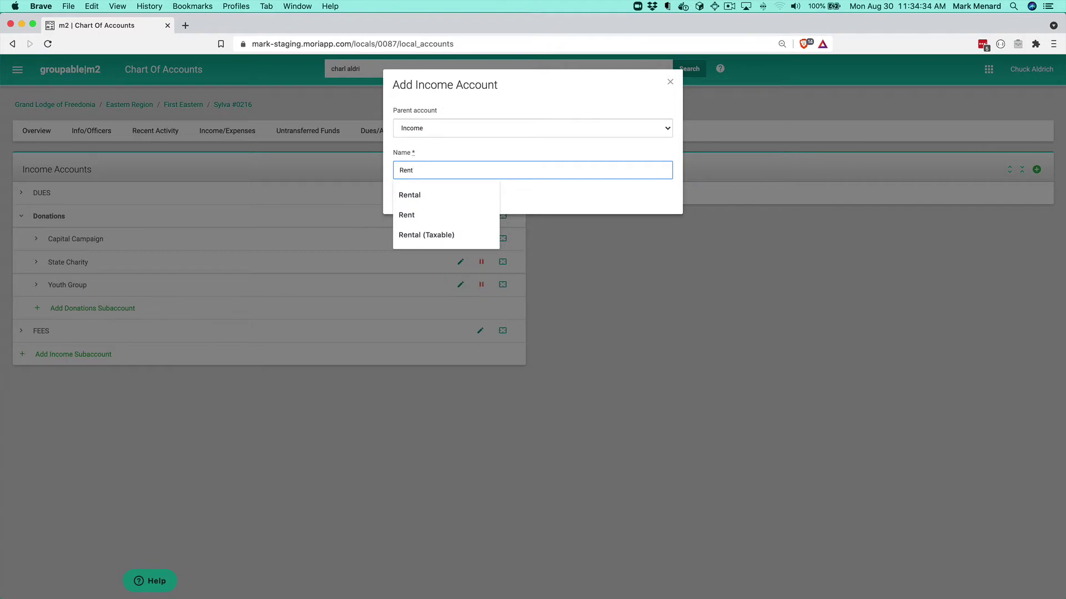
click(470, 149)
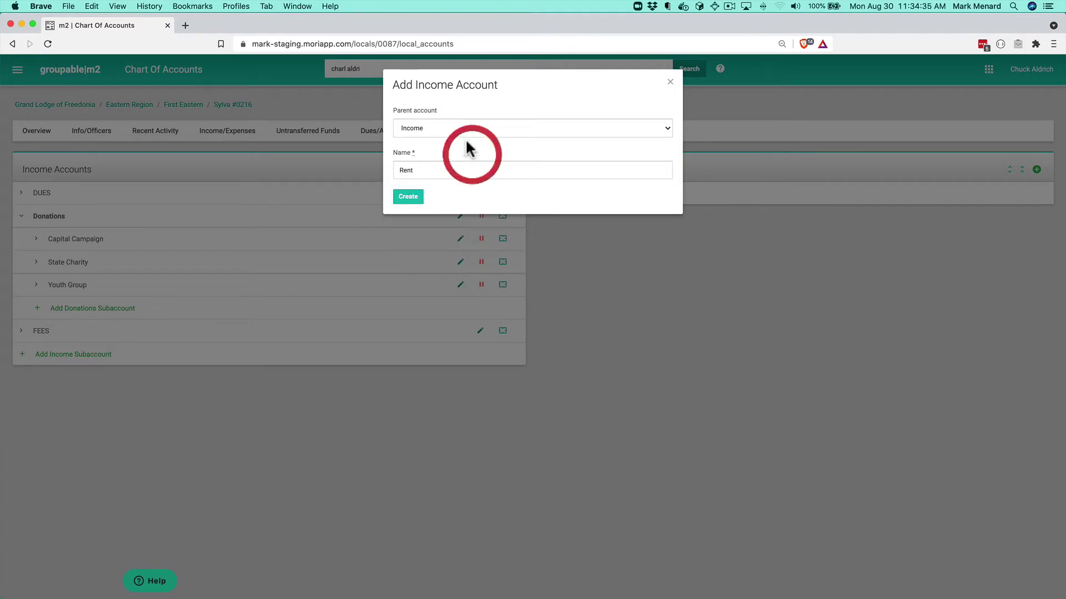
click(406, 197)
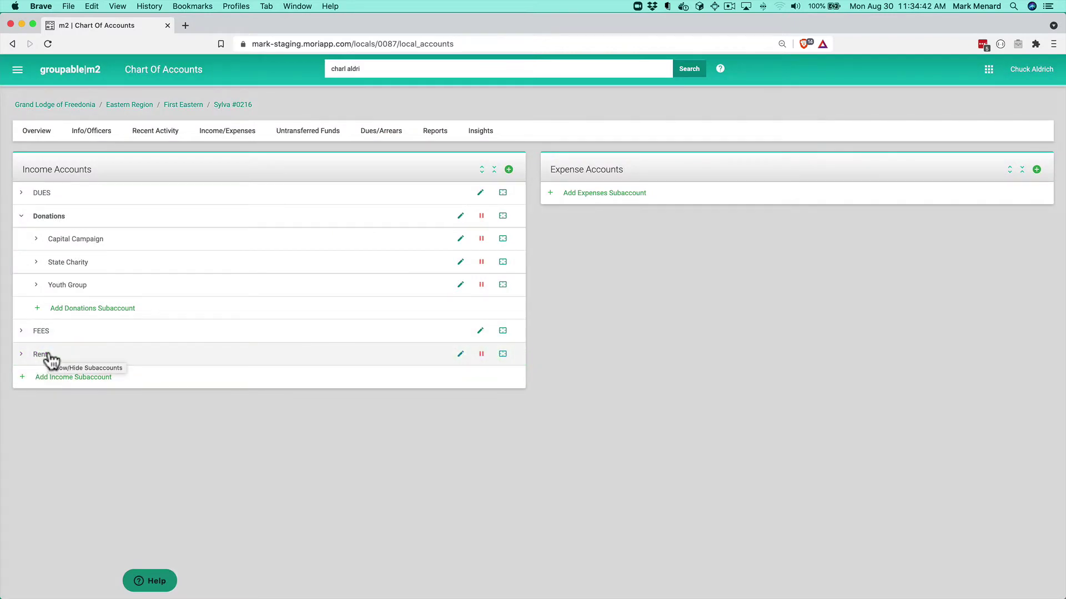
click(81, 377)
click(411, 169)
text(Anna)
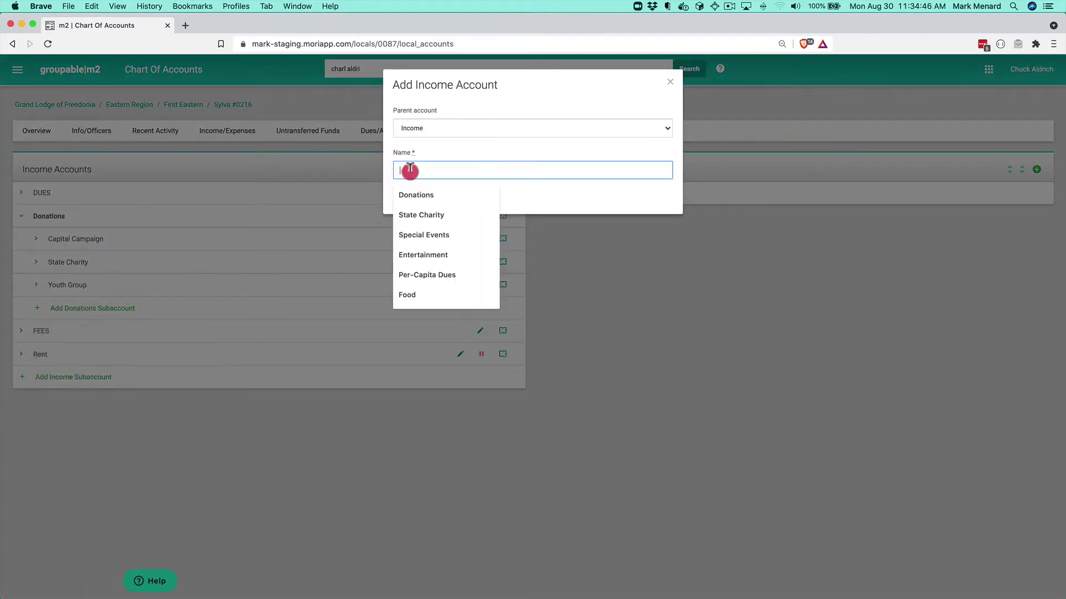
text(u)
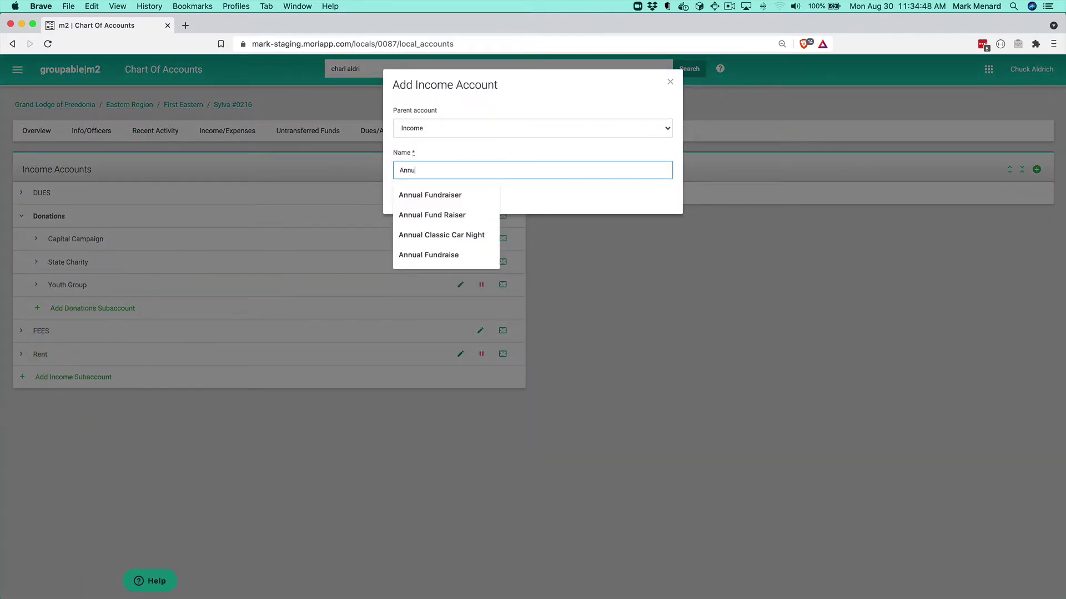
text(al Fundraiser)
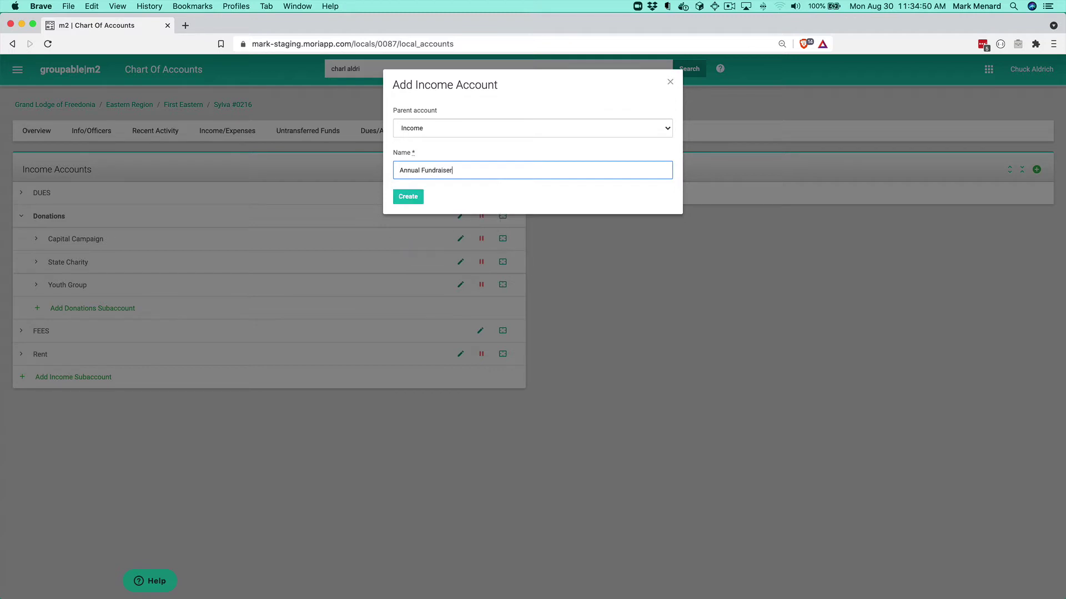
click(408, 198)
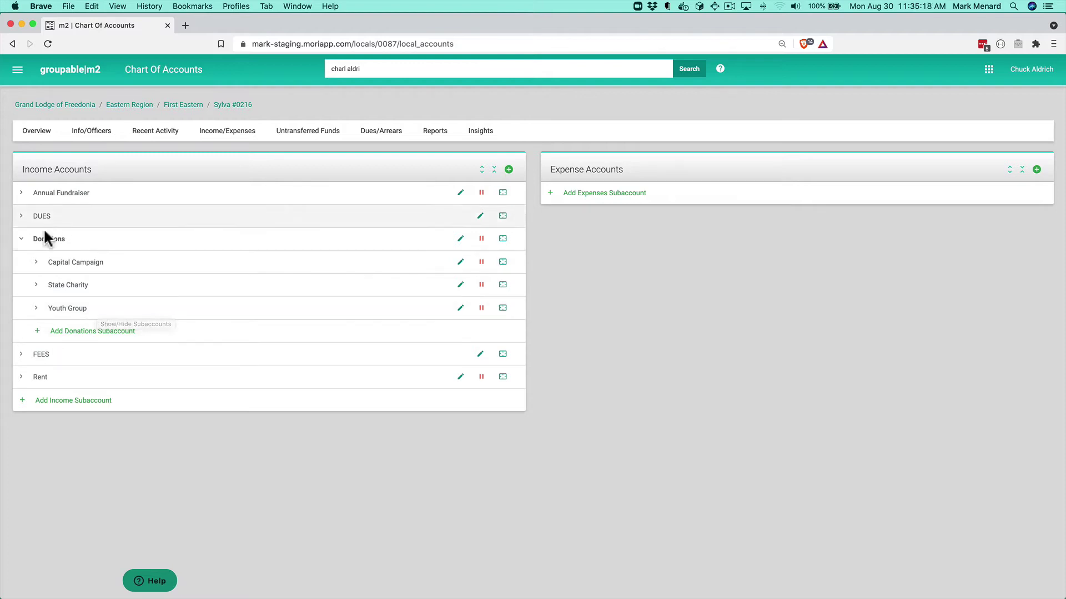
- Begin a new Donations subaccount with its name started as 'Pass'
click(67, 331)
click(423, 169)
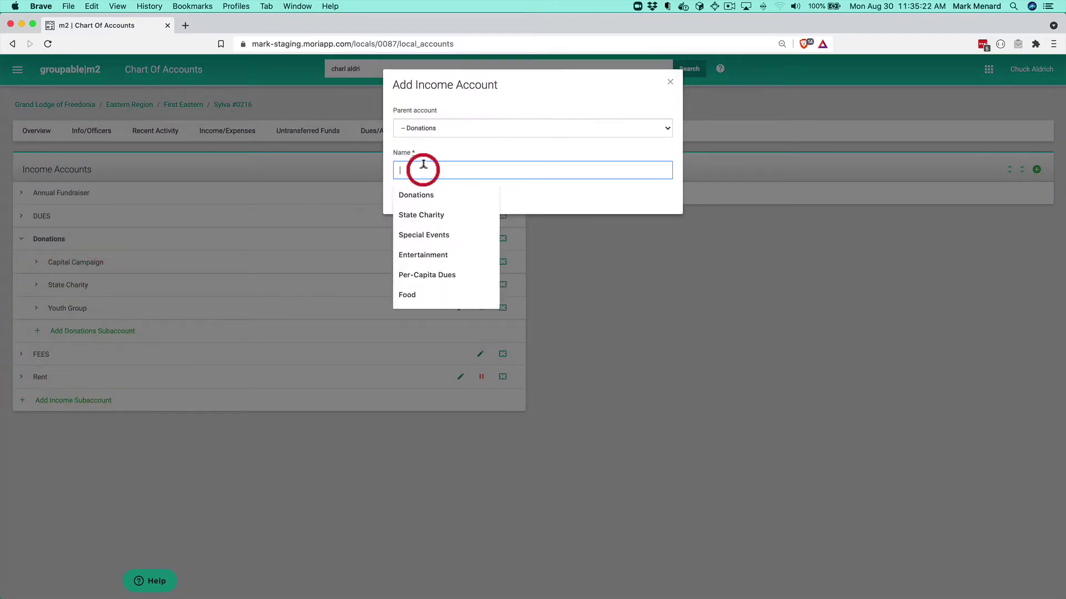
text(Pass)
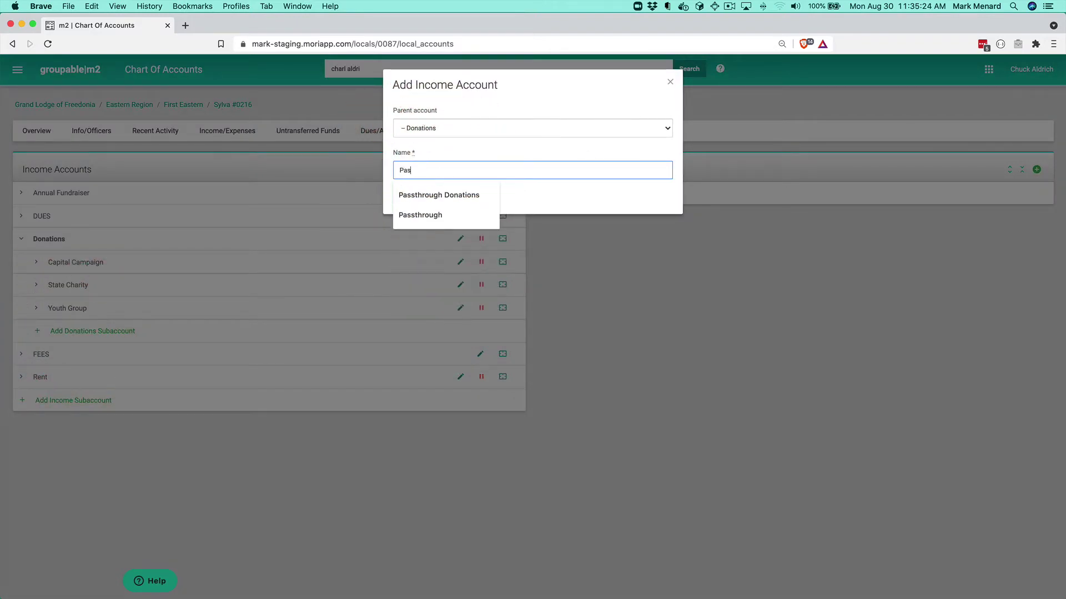
- Create Passthrough Donations under Donations and reparent State Charity beneath it
click(447, 191)
click(408, 197)
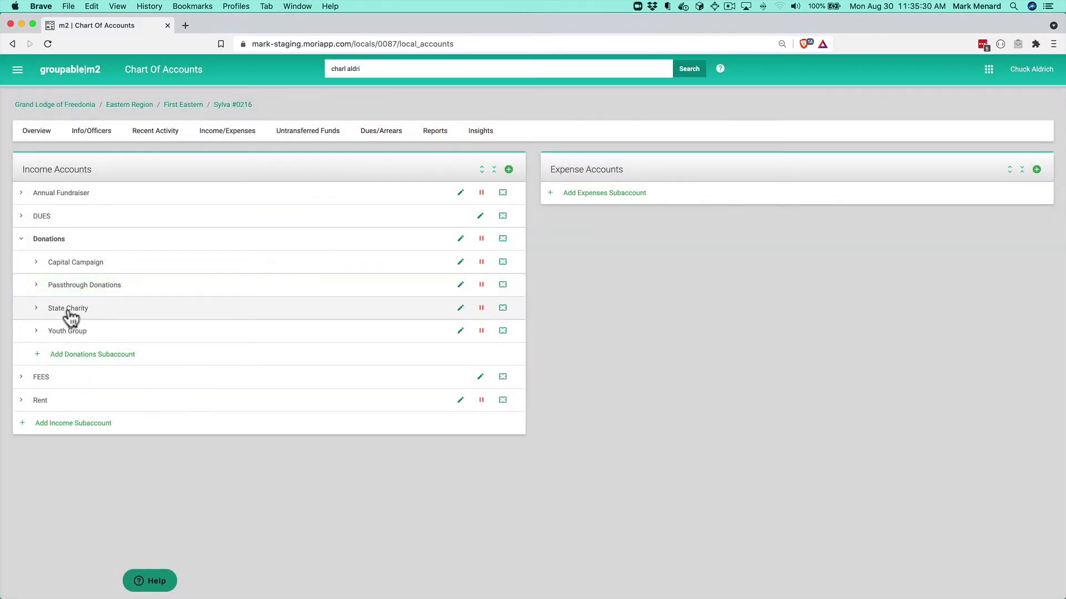
click(460, 309)
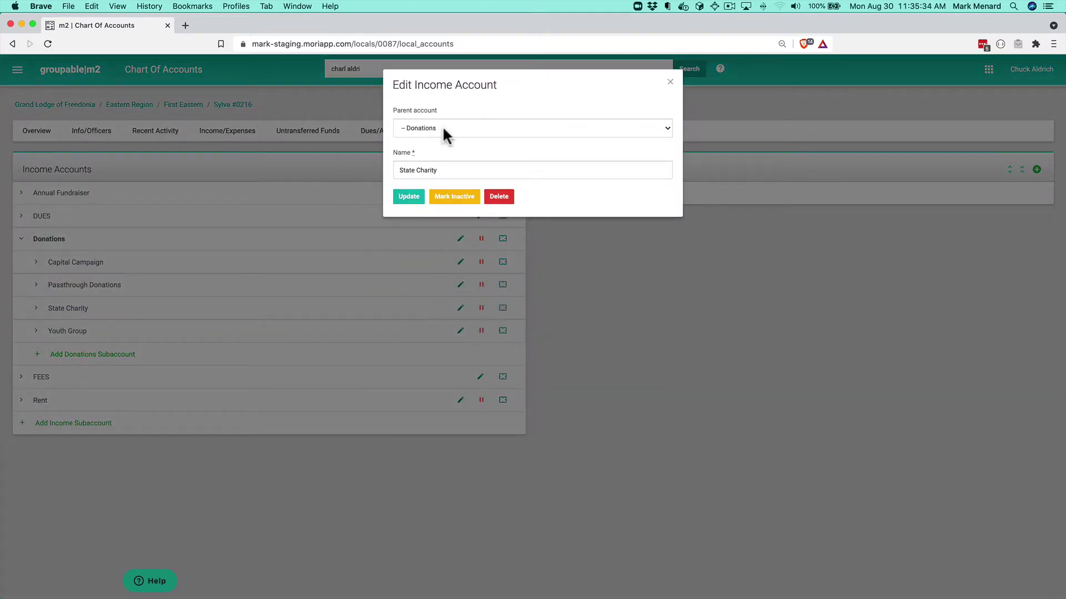
click(443, 131)
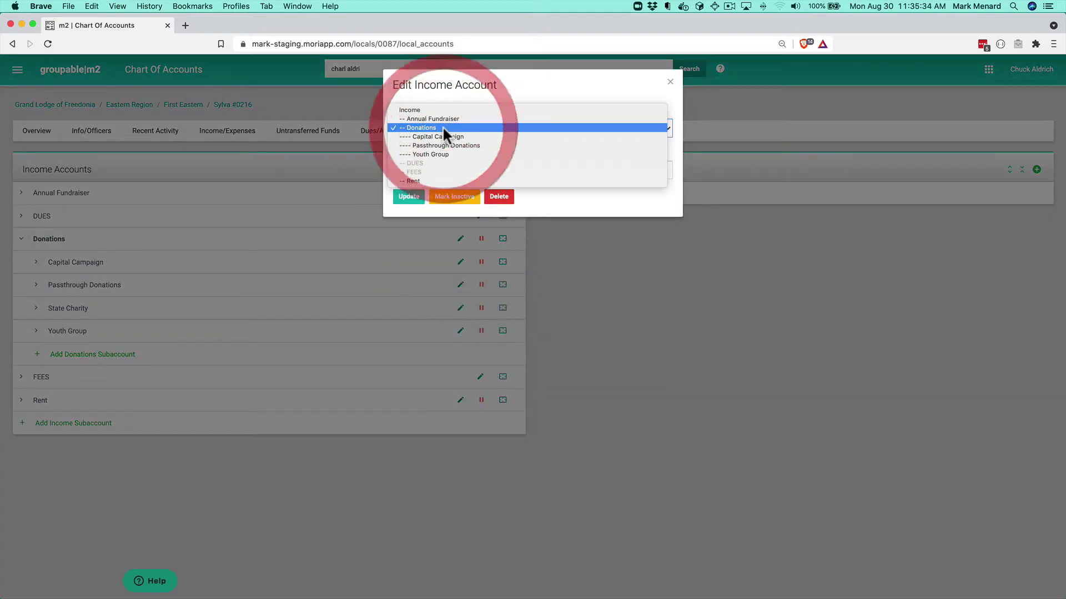
click(464, 146)
click(410, 198)
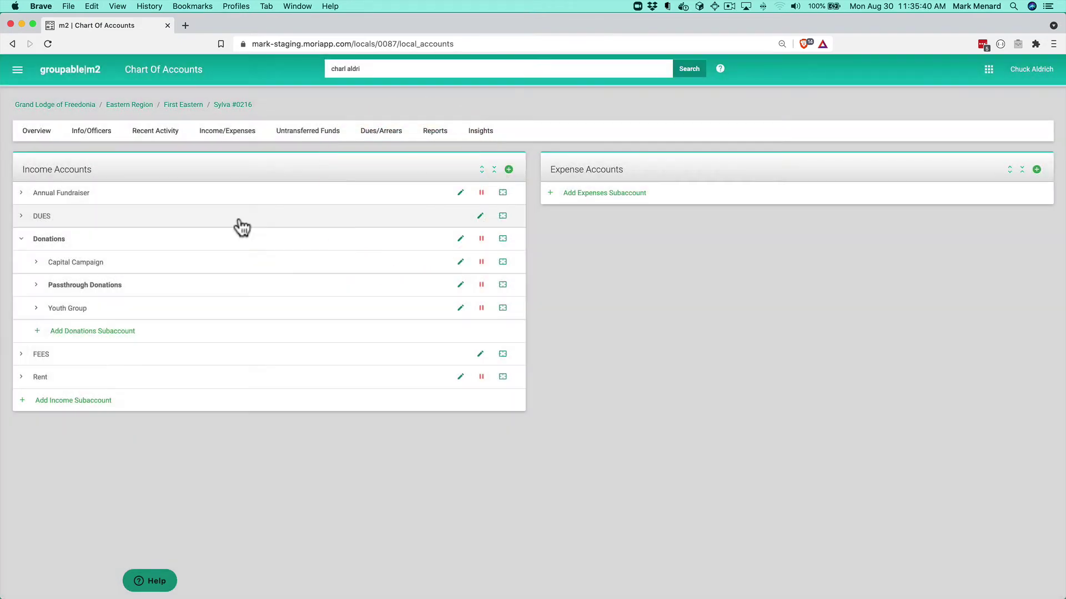
click(85, 286)
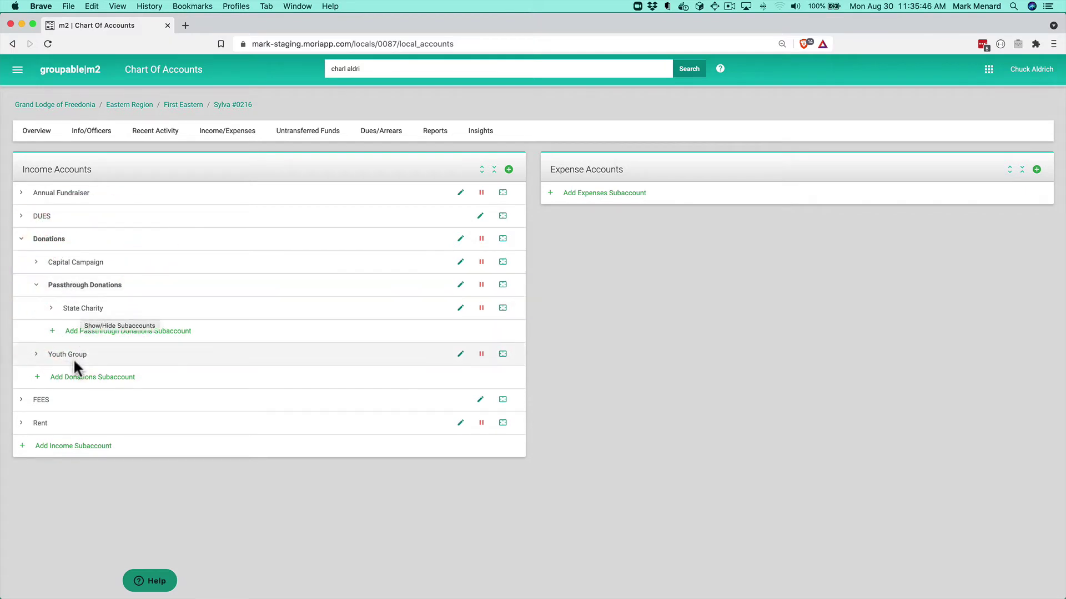
- Change Youth Group's parent account to Passthrough Donations and update it
click(461, 355)
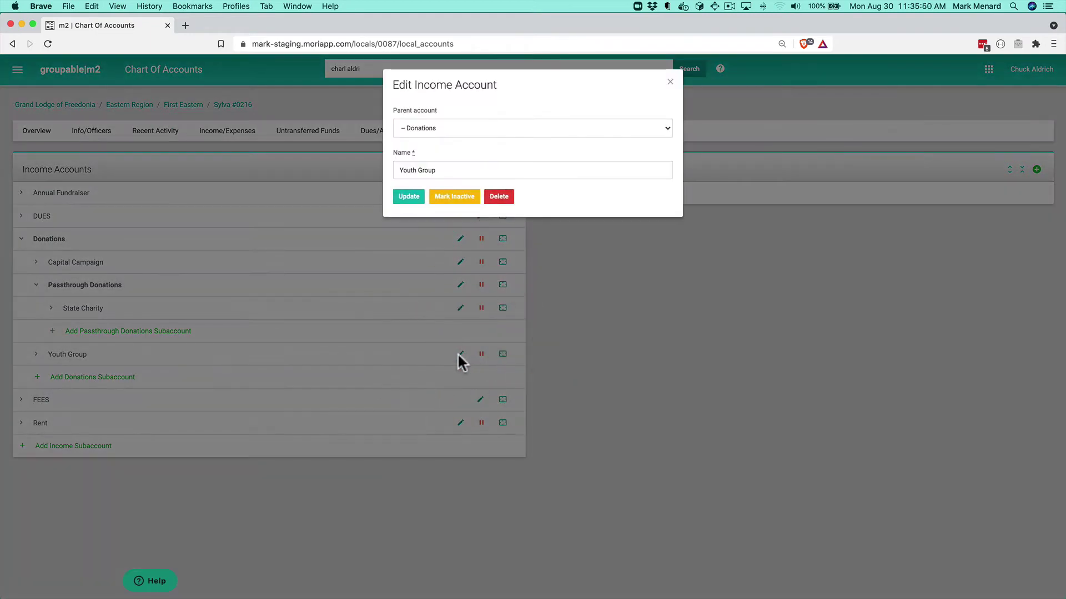
click(444, 128)
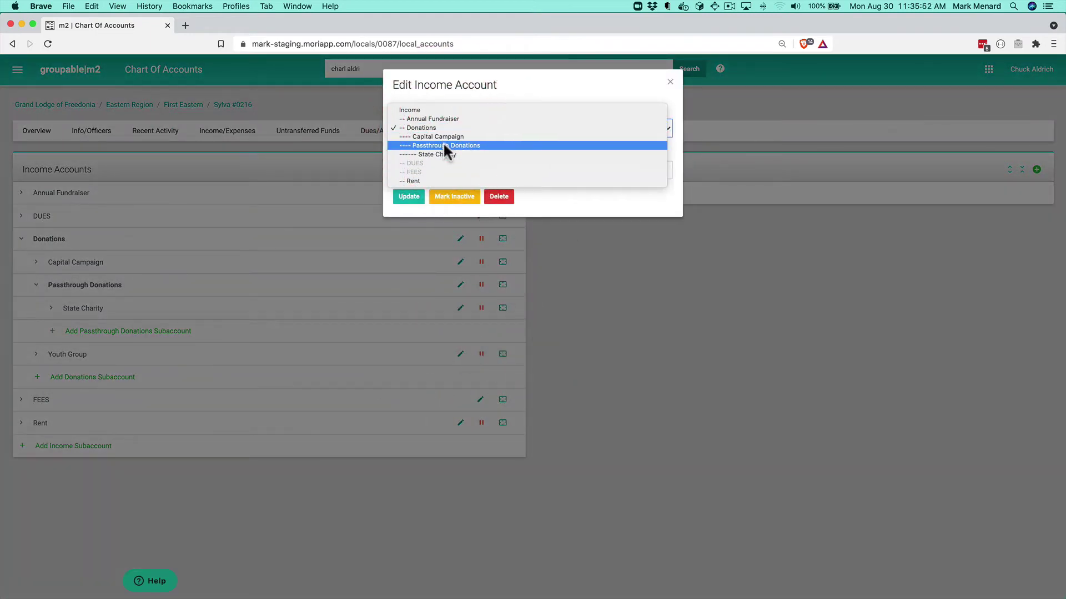
click(443, 144)
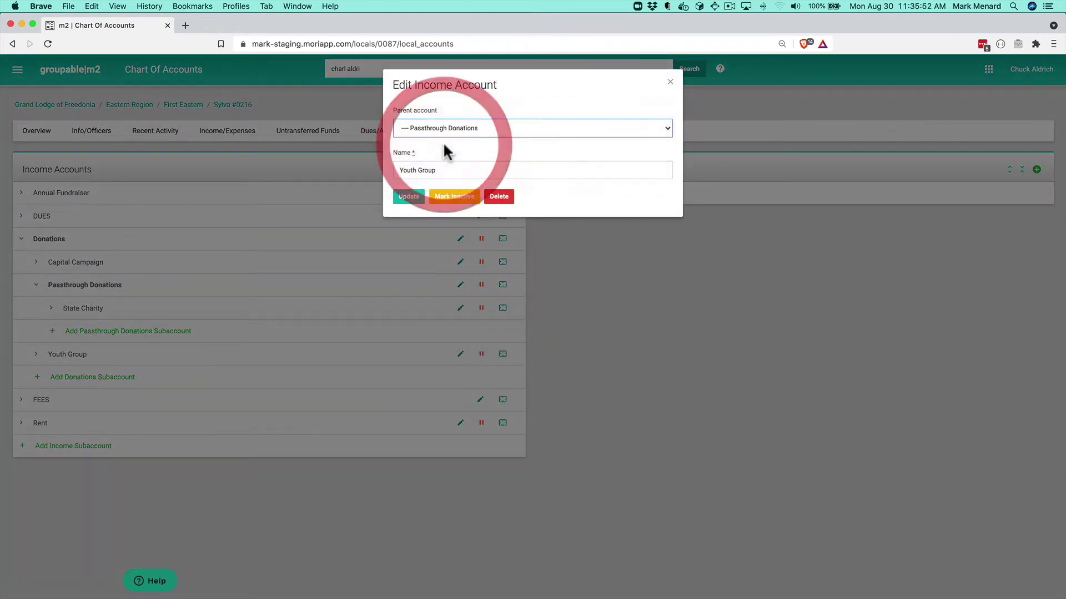
click(411, 201)
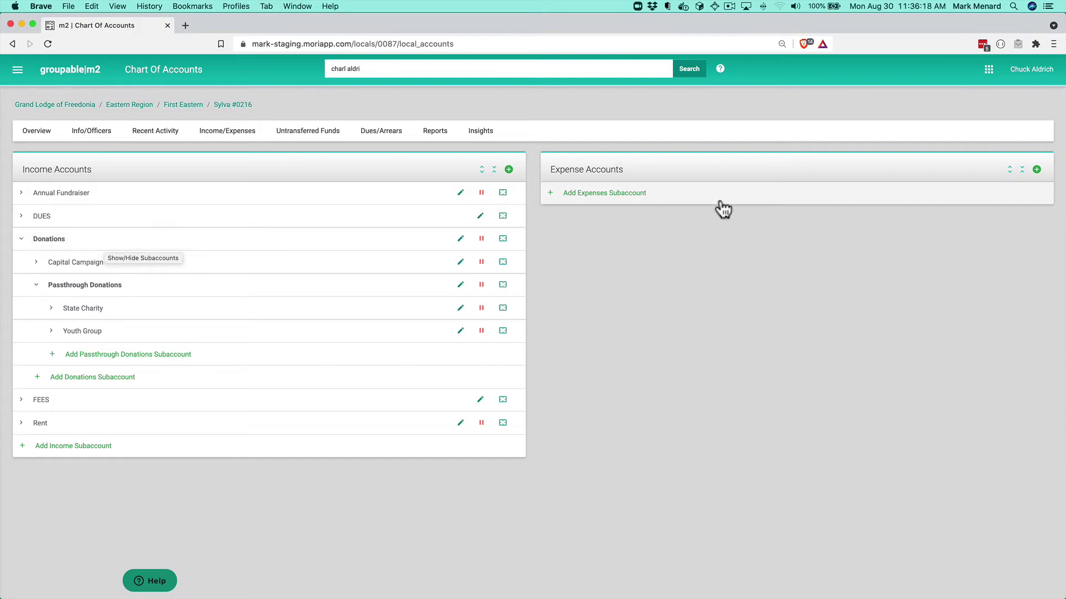
- Create a top-level Building Expenses expense account and expand it
click(595, 193)
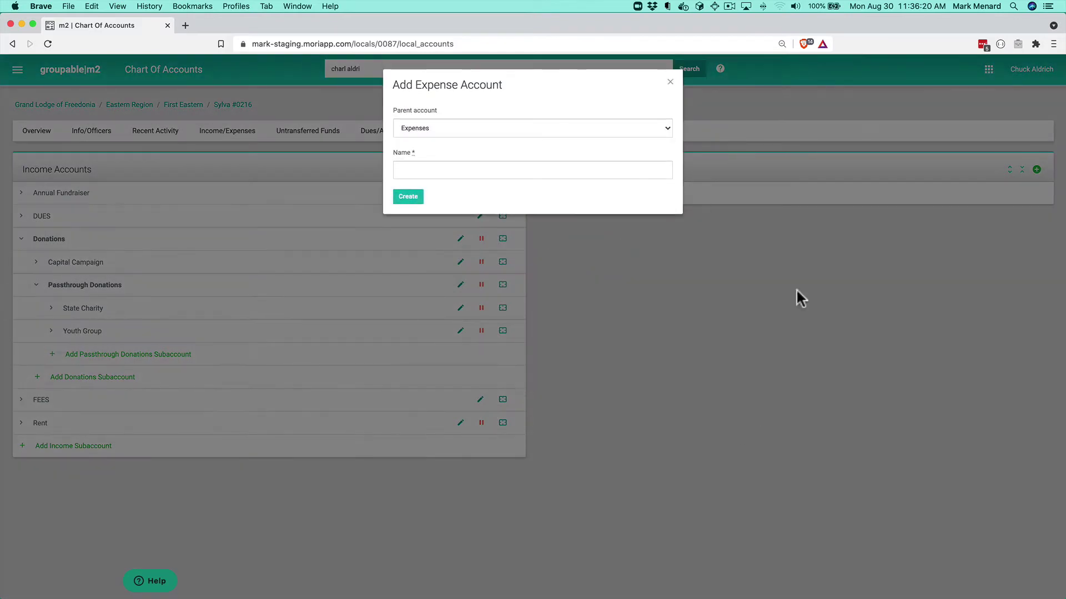
click(443, 164)
text(BUI)
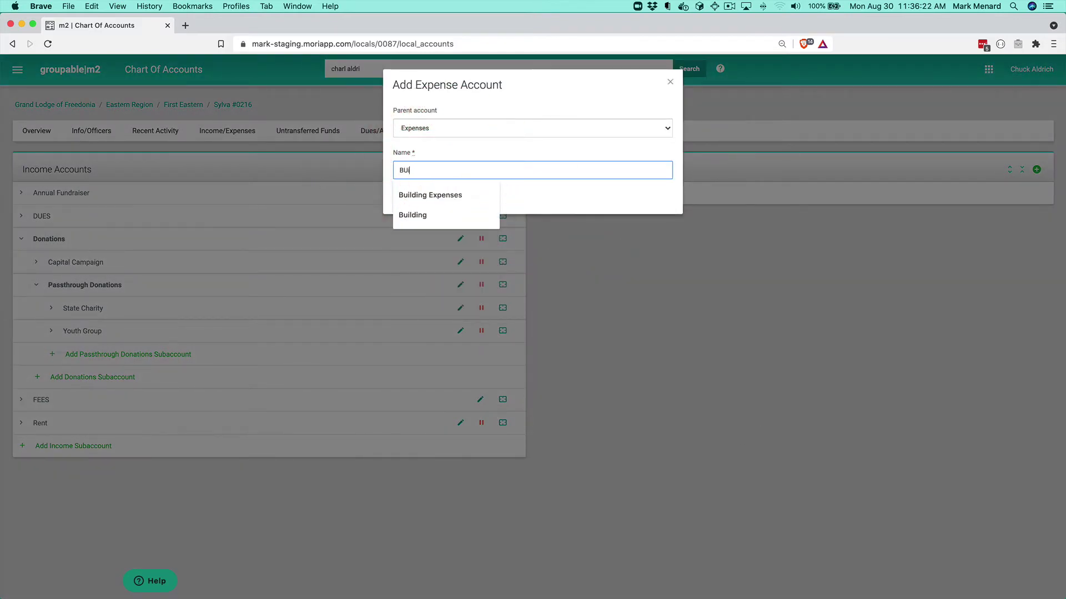
key(BackSpace)
text(uilding E)
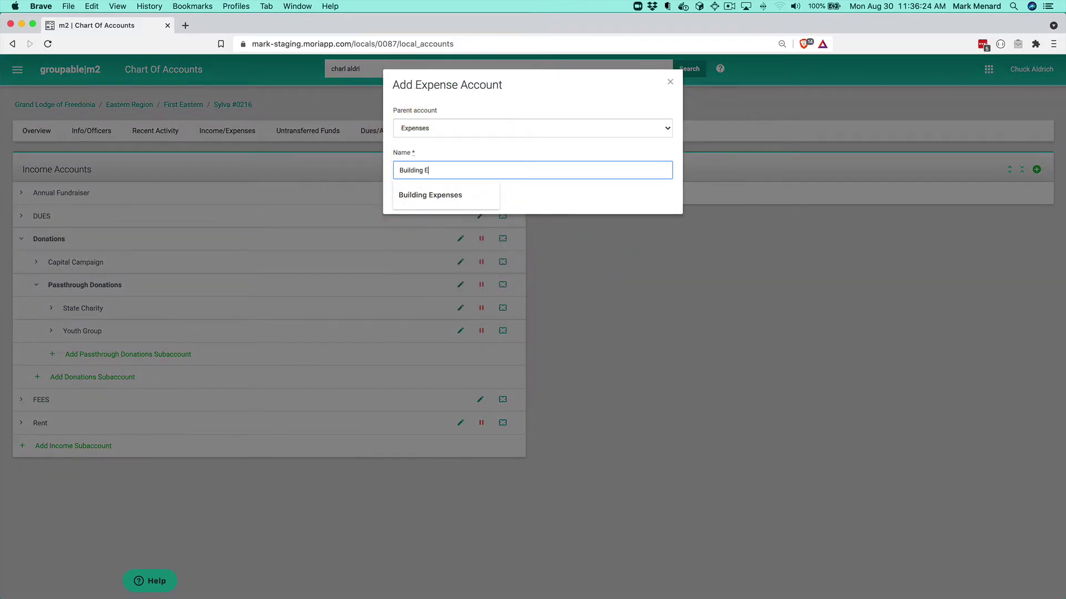
text(xpenses)
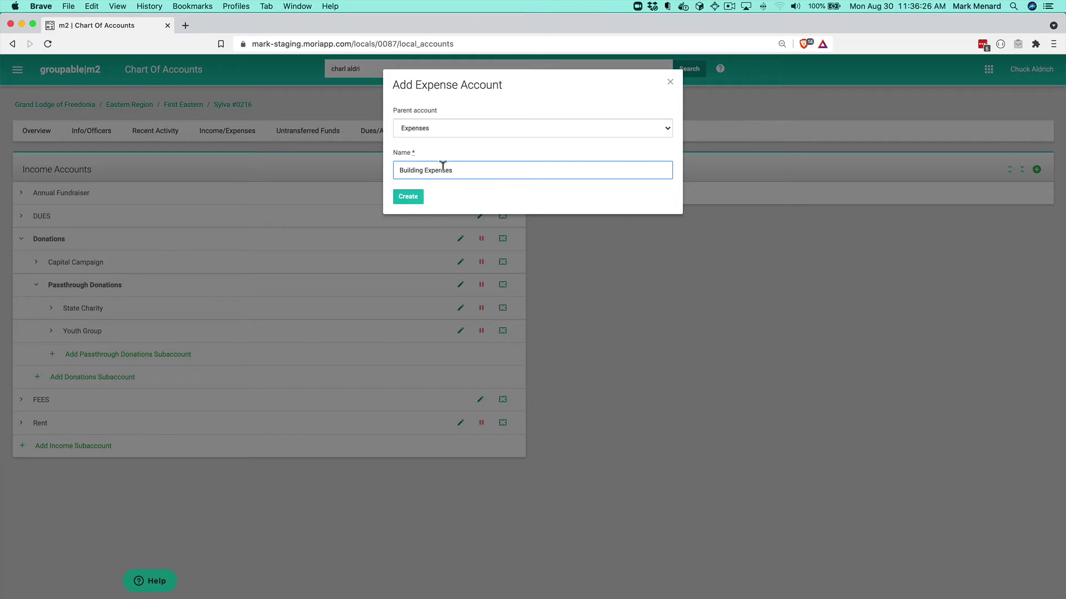
click(407, 197)
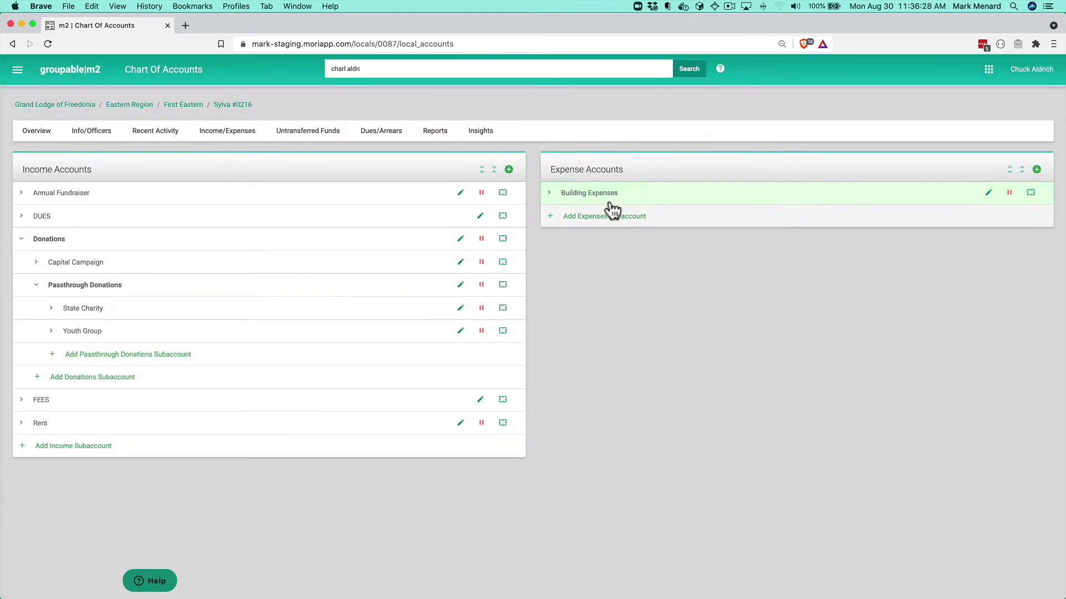
click(578, 194)
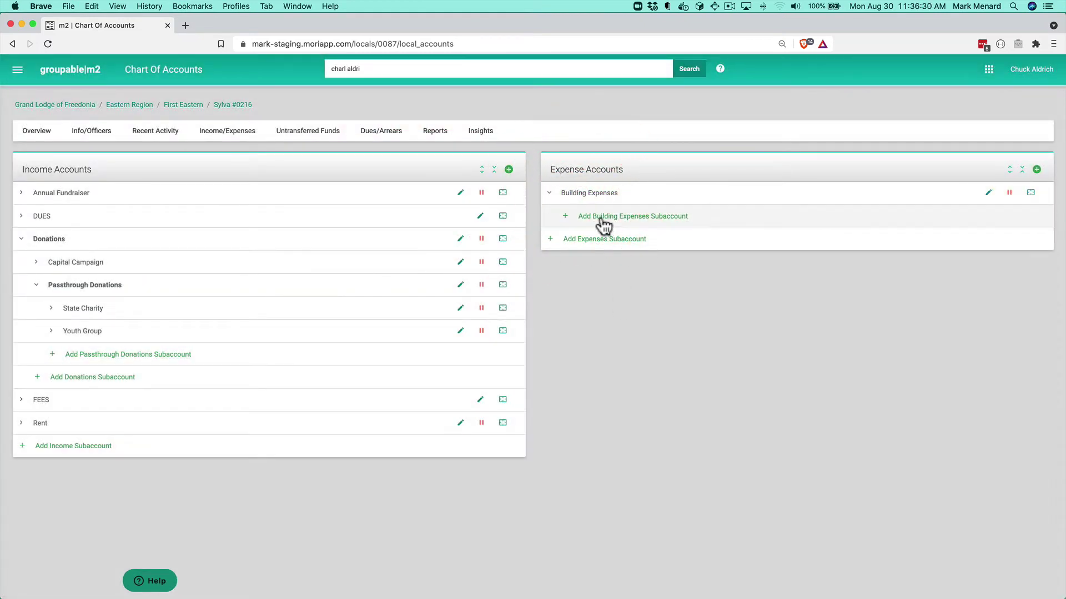
- Add Insurance and Repairs subaccounts under Building Expenses
click(619, 217)
click(425, 170)
text(Insurance)
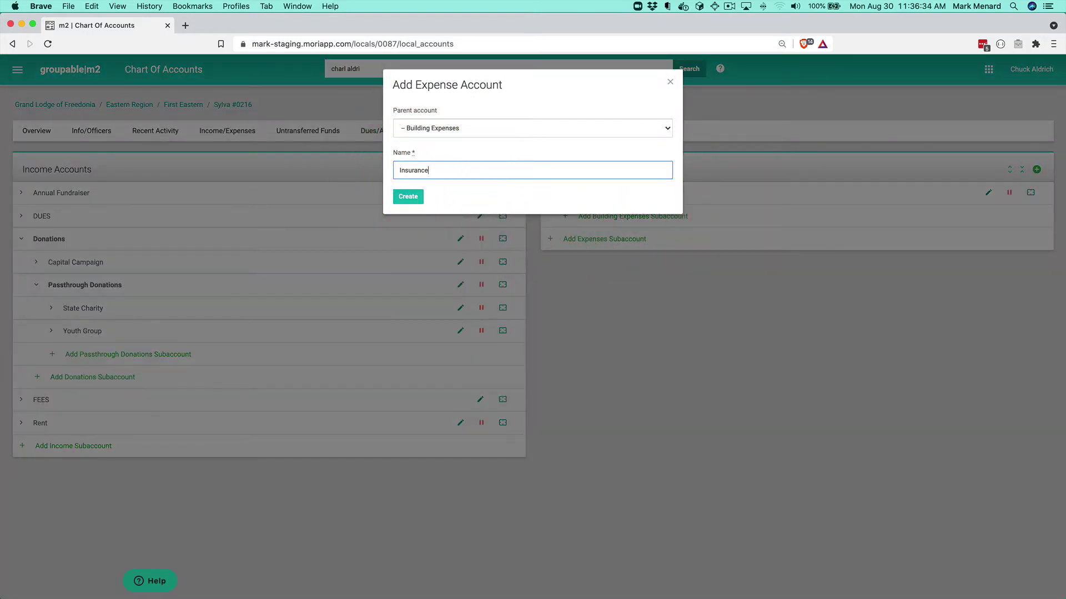
key(Return)
click(619, 238)
click(441, 170)
text(Rel)
text(pairs)
key(Return)
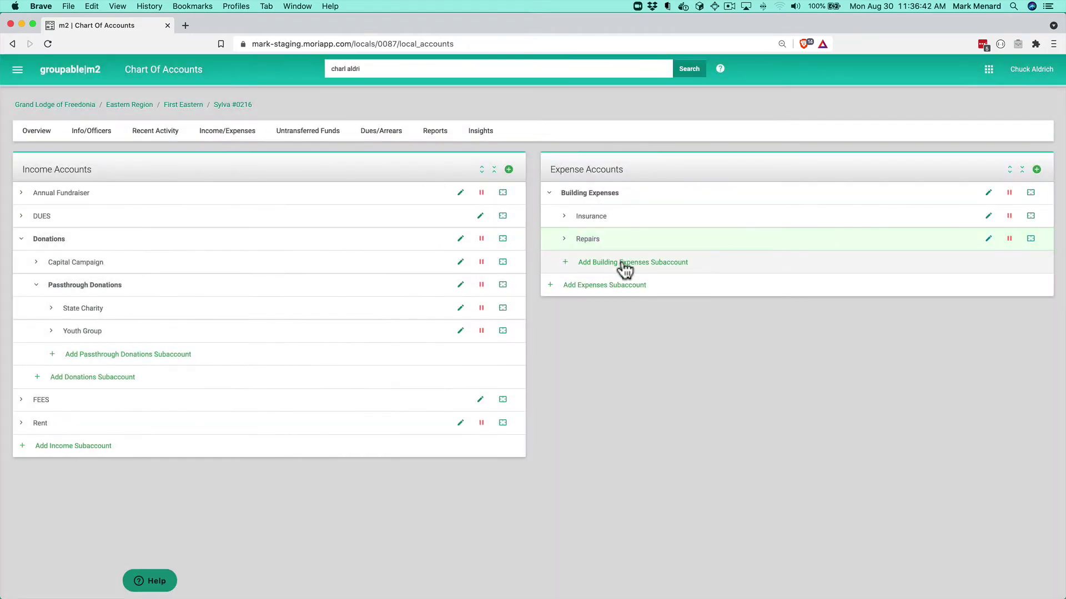
- Add Capital Improvements and Utilities subaccounts under Building Expenses
click(619, 263)
click(421, 168)
text(Ca)
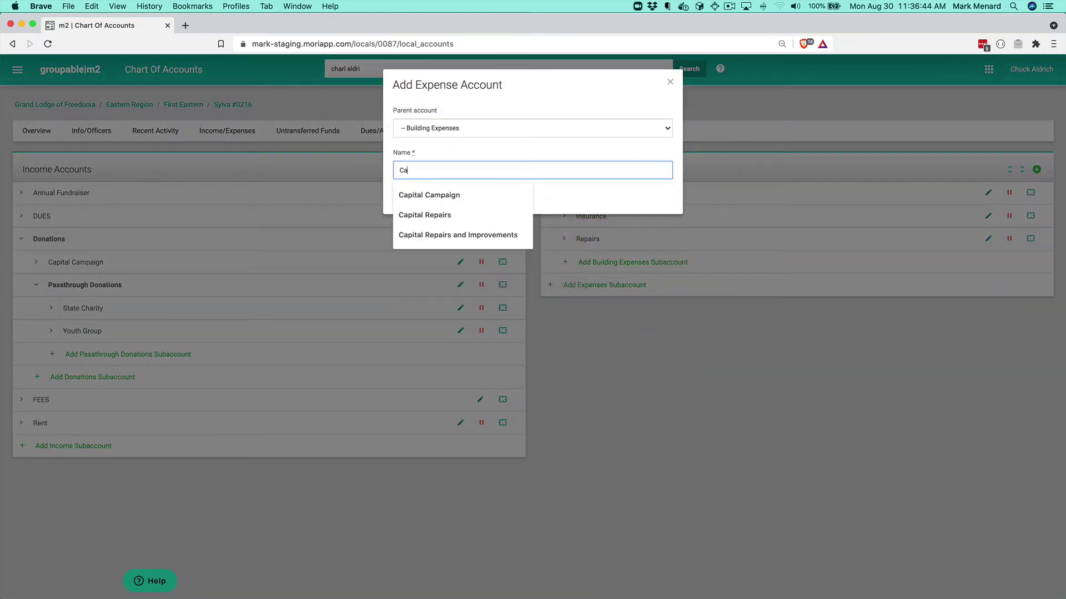
text(pital Improvements)
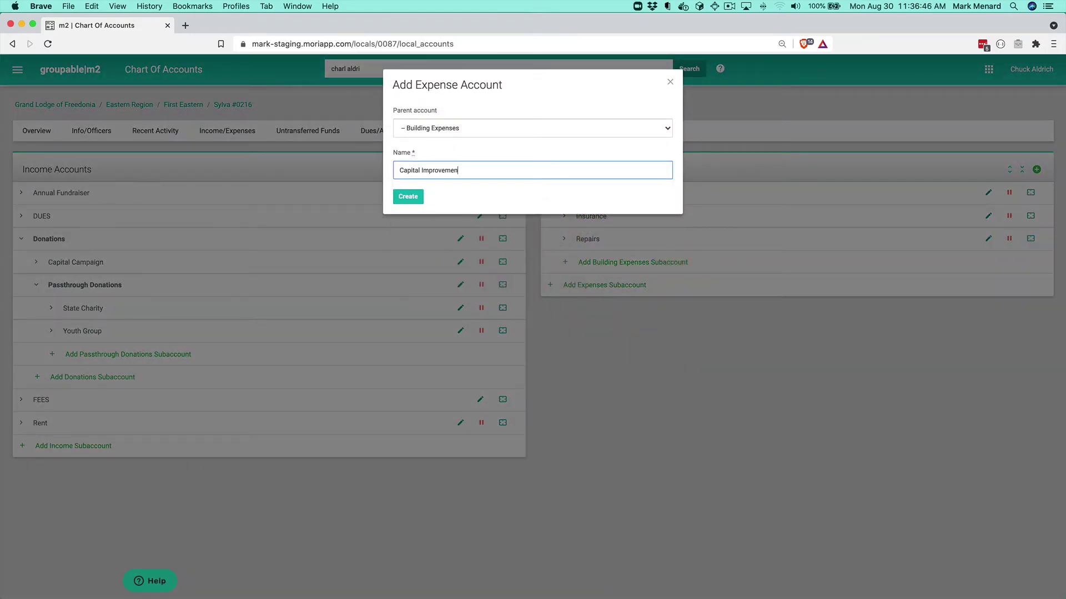
key(Return)
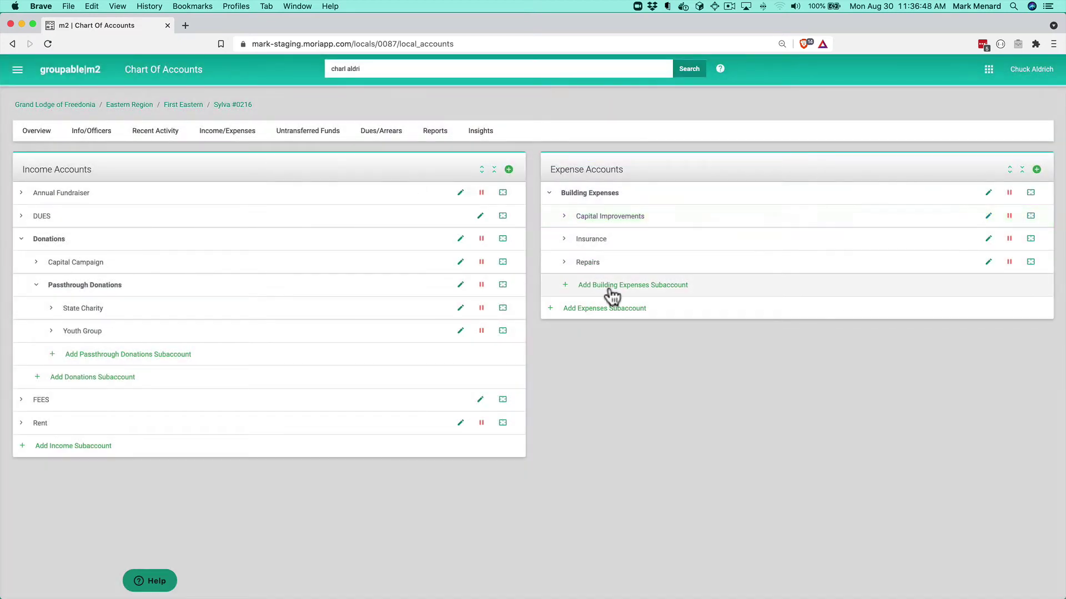
click(611, 286)
click(405, 170)
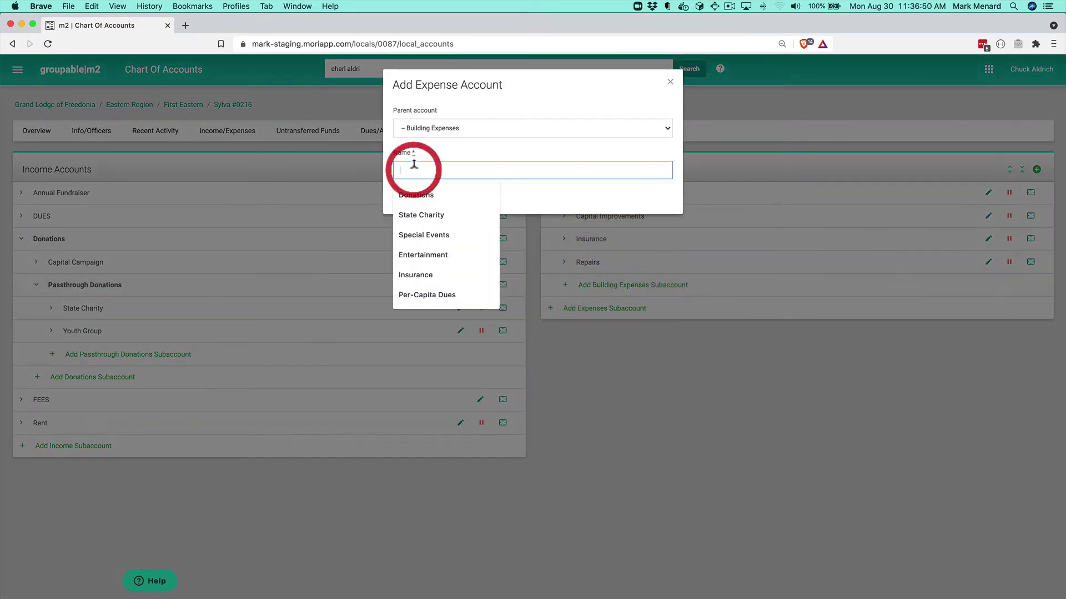
text(Utilities)
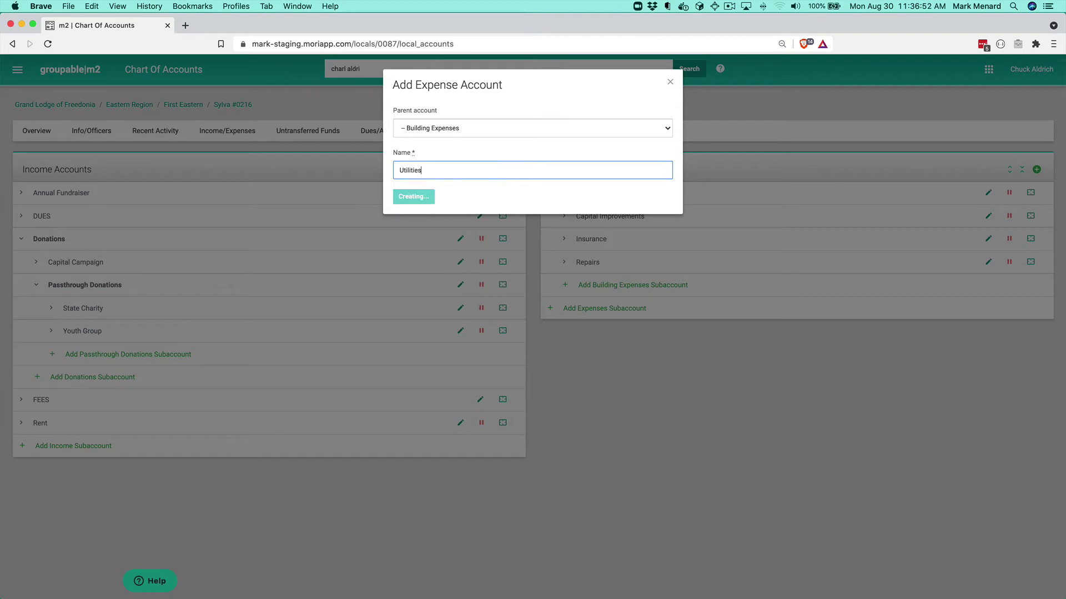
key(Return)
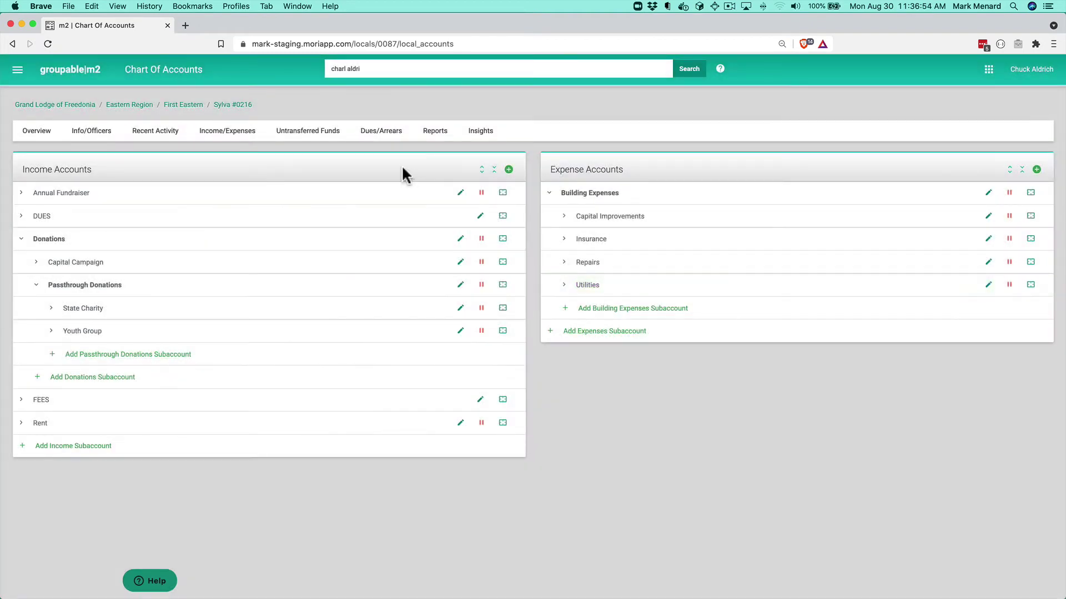
- Create a top-level Office Operations expense account and expand it
click(592, 331)
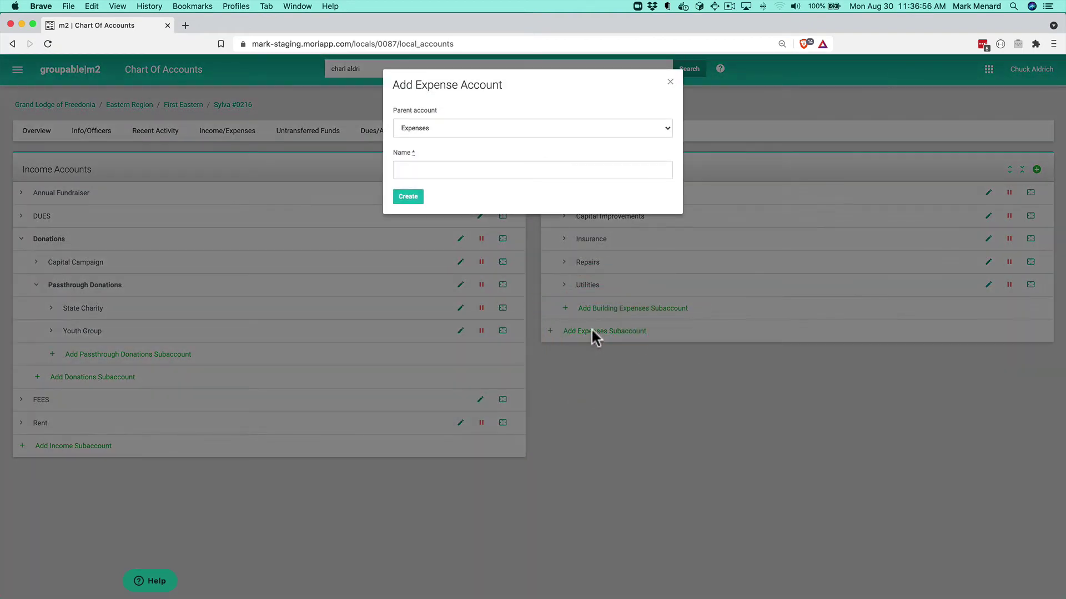
click(467, 162)
text(Of)
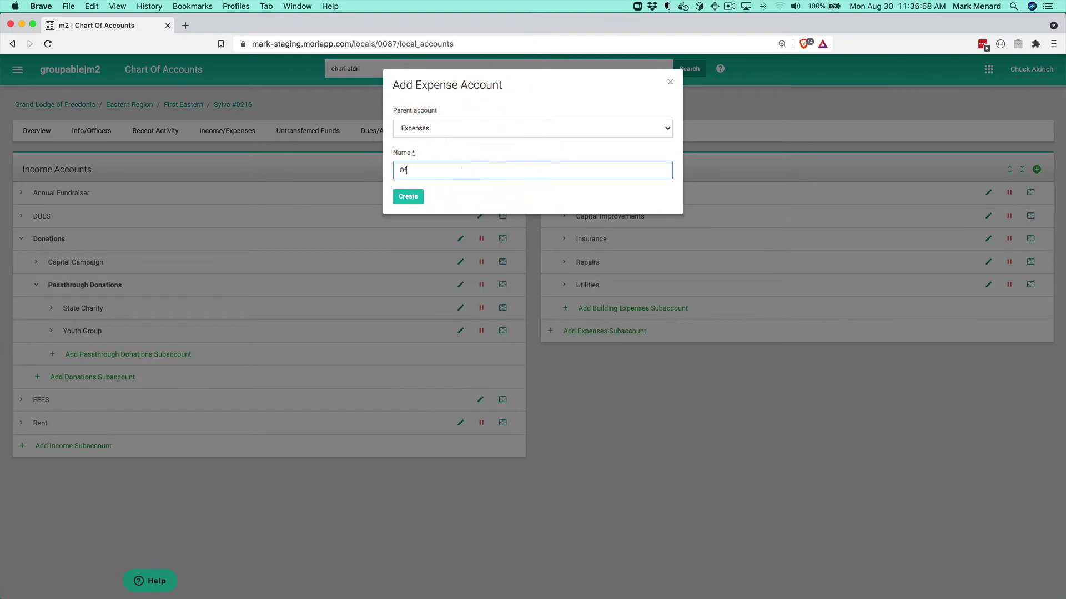
text(fice Operations)
key(Return)
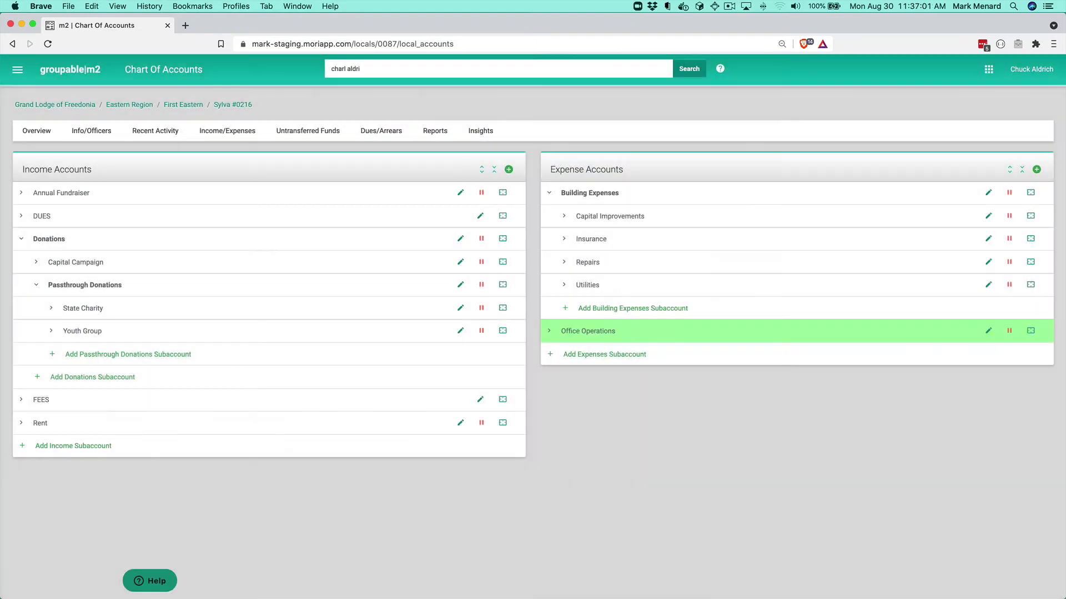
click(598, 333)
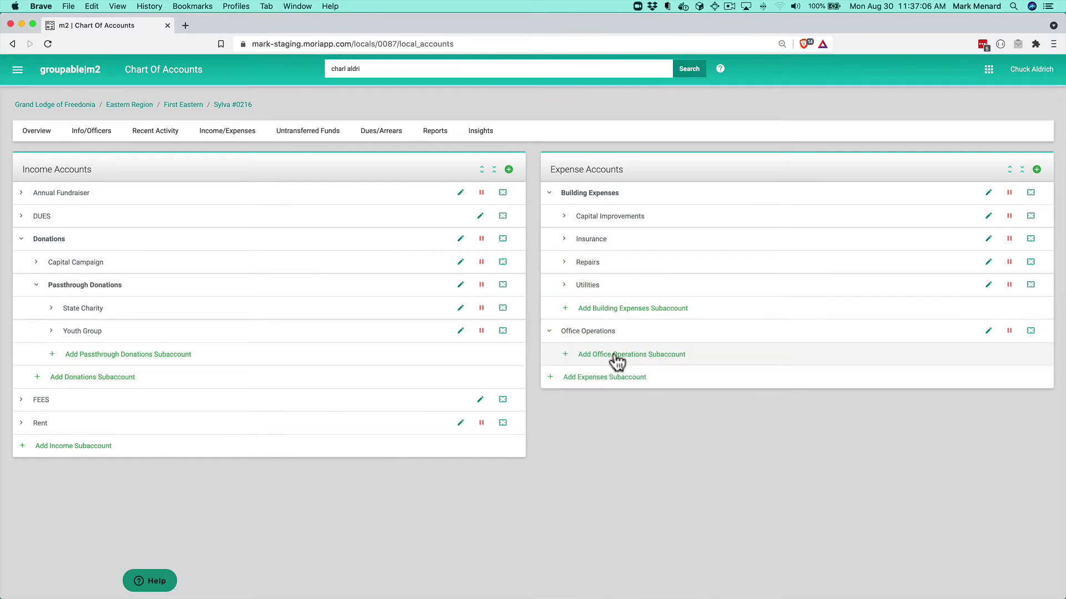
- Add Postage and Supplies subaccounts under Office Operations
click(666, 360)
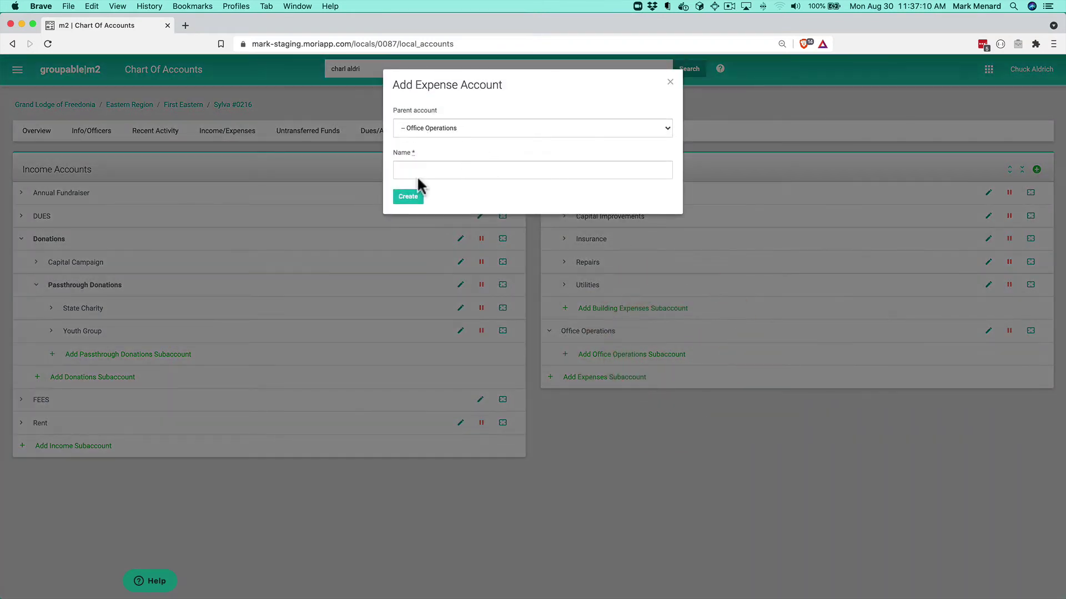
click(417, 168)
text(Posta)
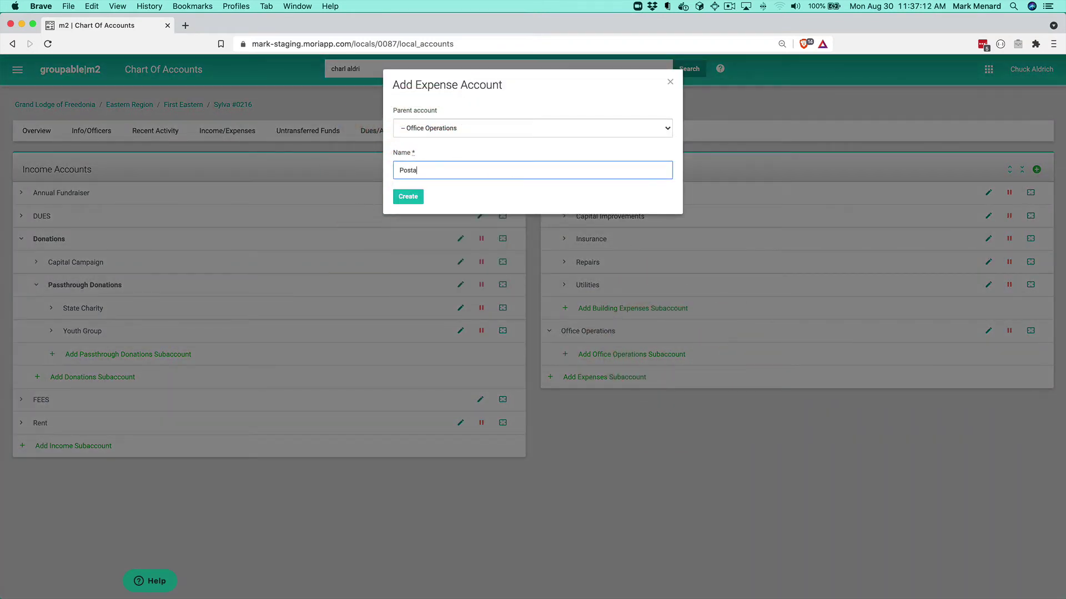
text(ge)
click(408, 197)
click(611, 379)
click(418, 168)
text(Supplies)
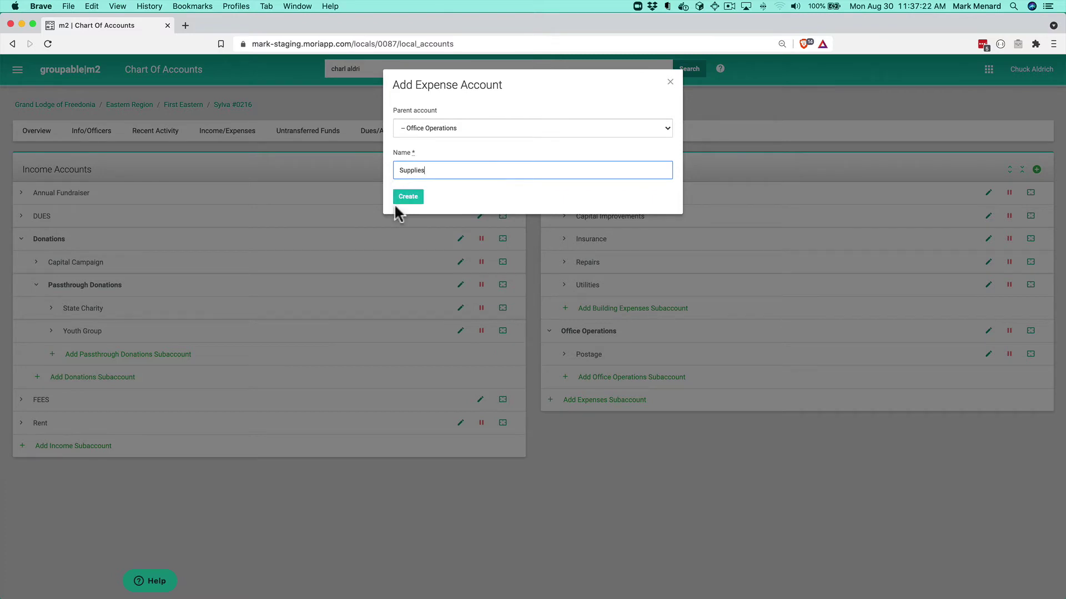
click(411, 199)
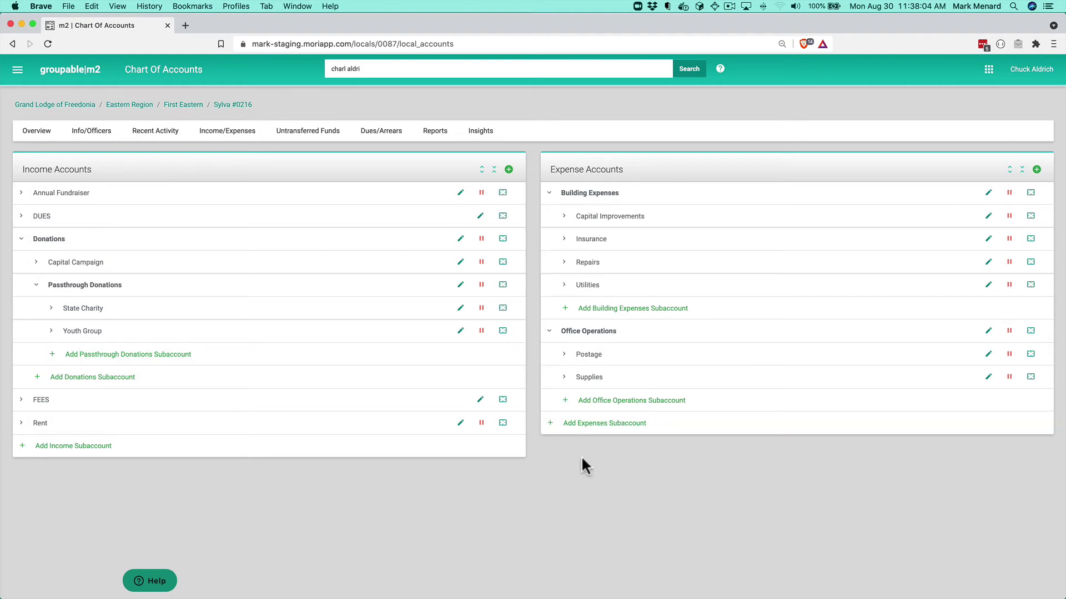
- Create a top-level Annual Fundraiser expense account and expand it
click(589, 425)
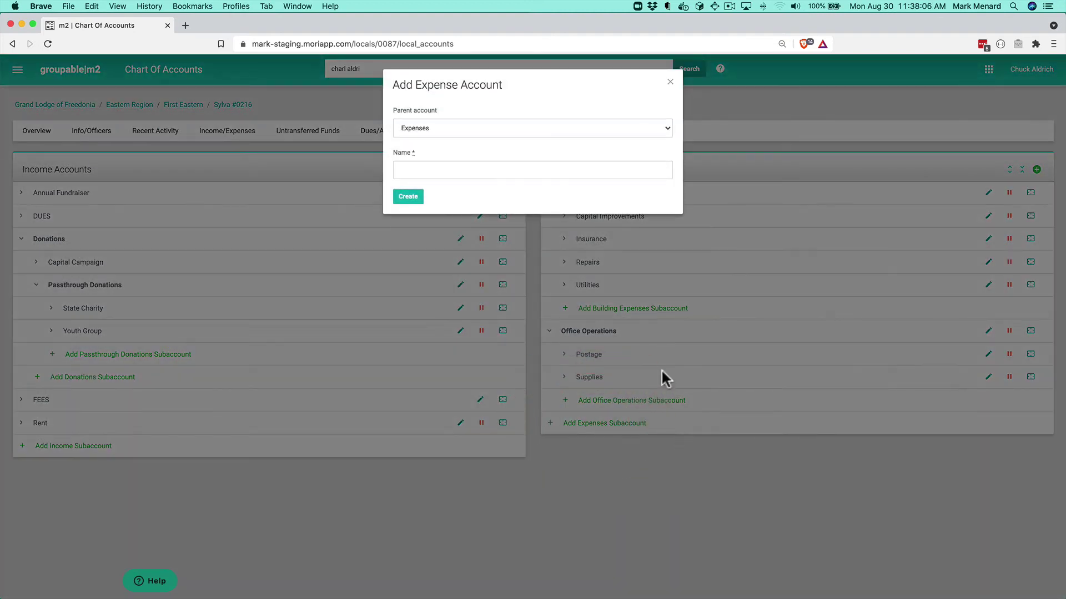
click(428, 169)
text(Annural)
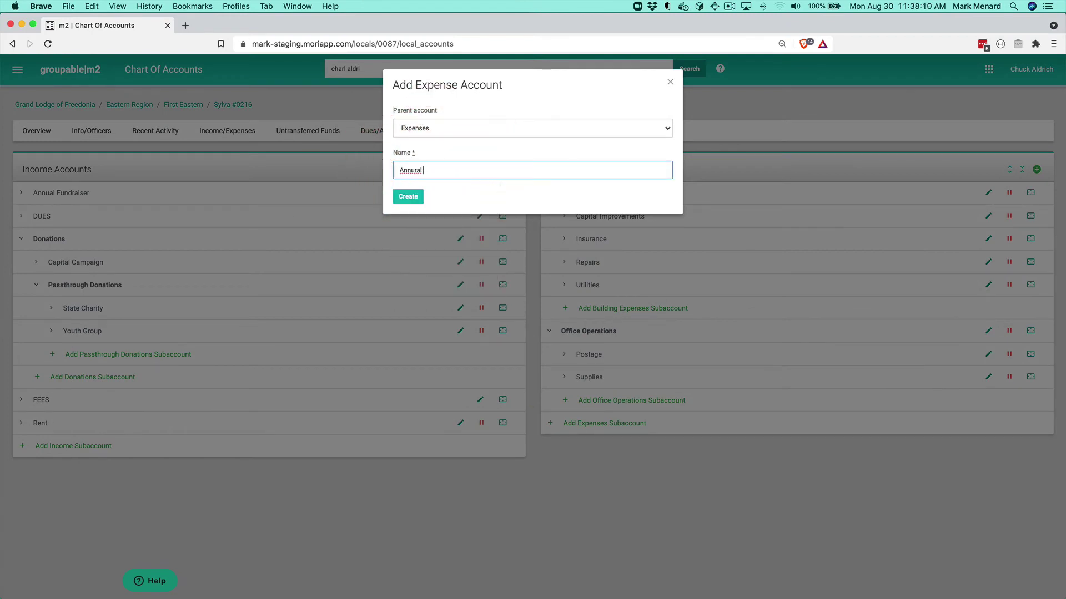
key(BackSpace)
key(BackSpace)
key(BackSpace)
text(al Rund)
key(BackSpace)
key(BackSpace)
key(BackSpace)
text(Fundraiser)
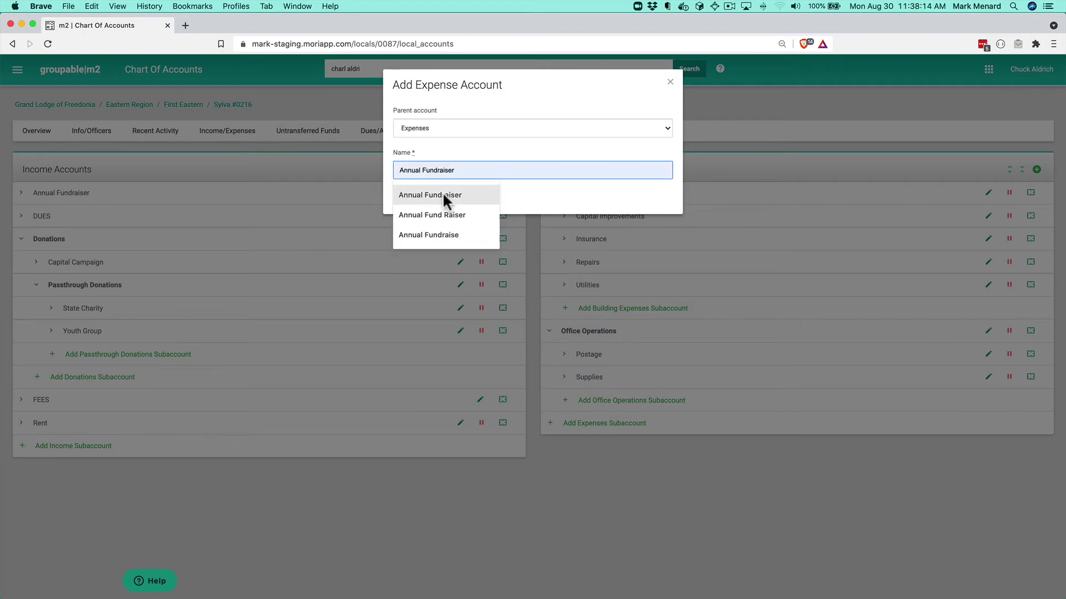
click(444, 196)
click(409, 198)
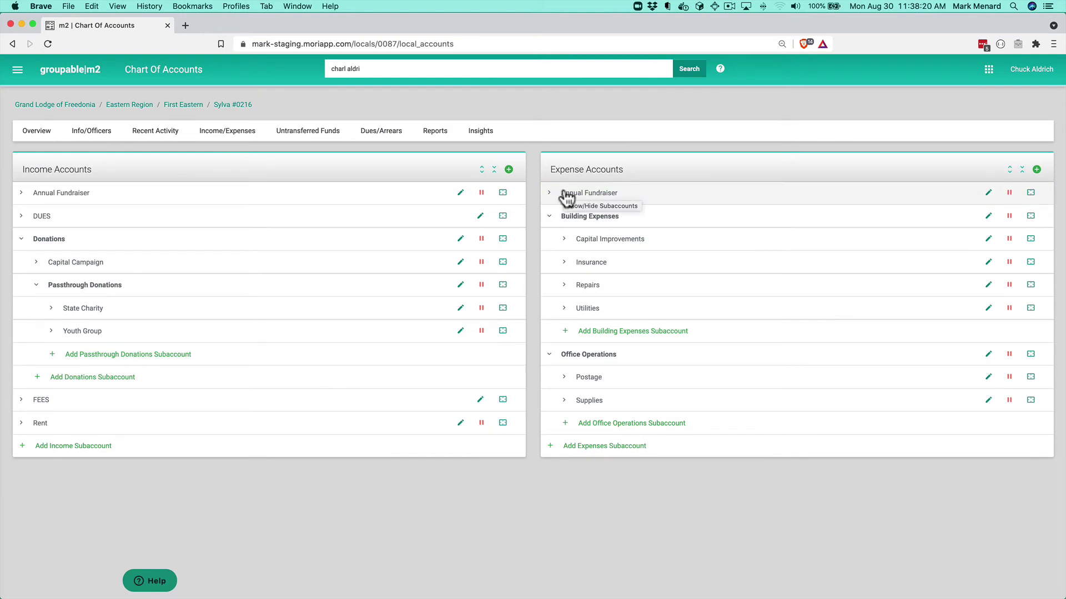
click(591, 195)
- Add Entertainment and Food and Supplies subaccounts under Annual Fundraiser
click(627, 217)
click(440, 168)
text(Entertainment)
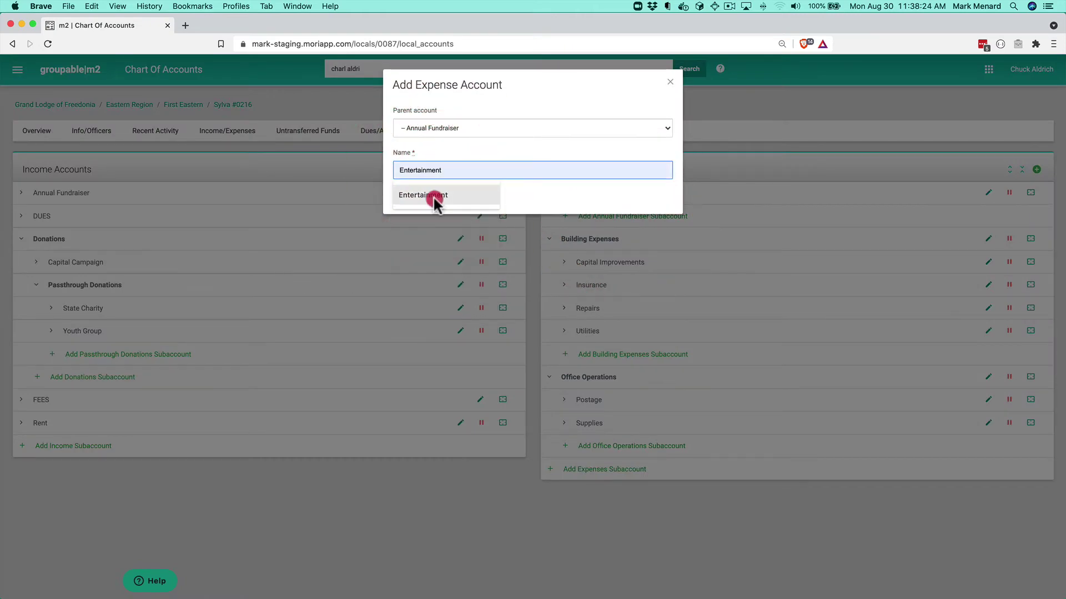
click(433, 197)
click(416, 198)
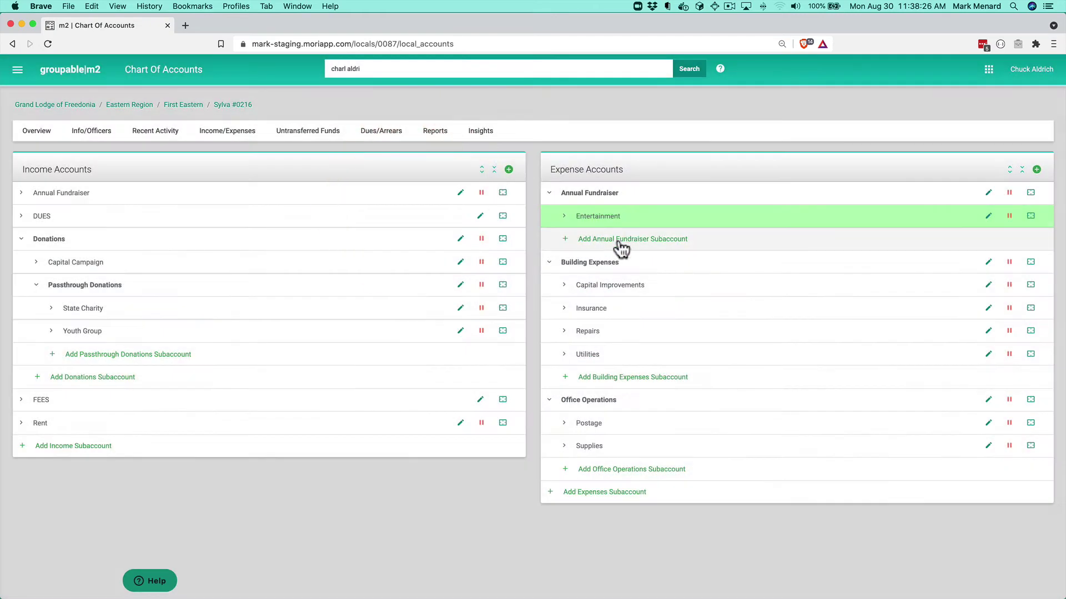
click(615, 240)
click(428, 168)
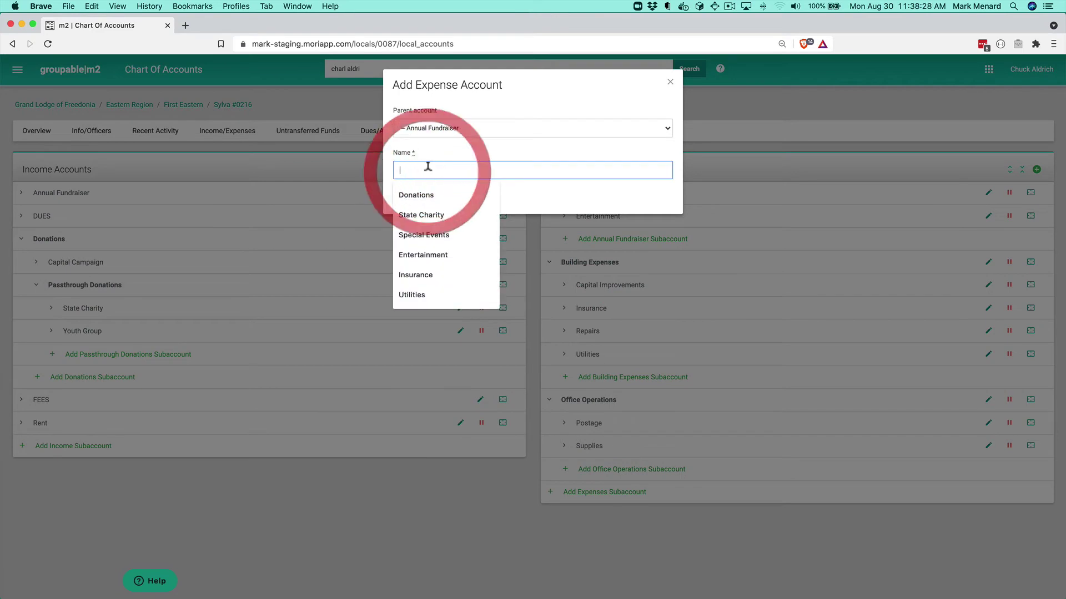
text(Foo)
text(d)
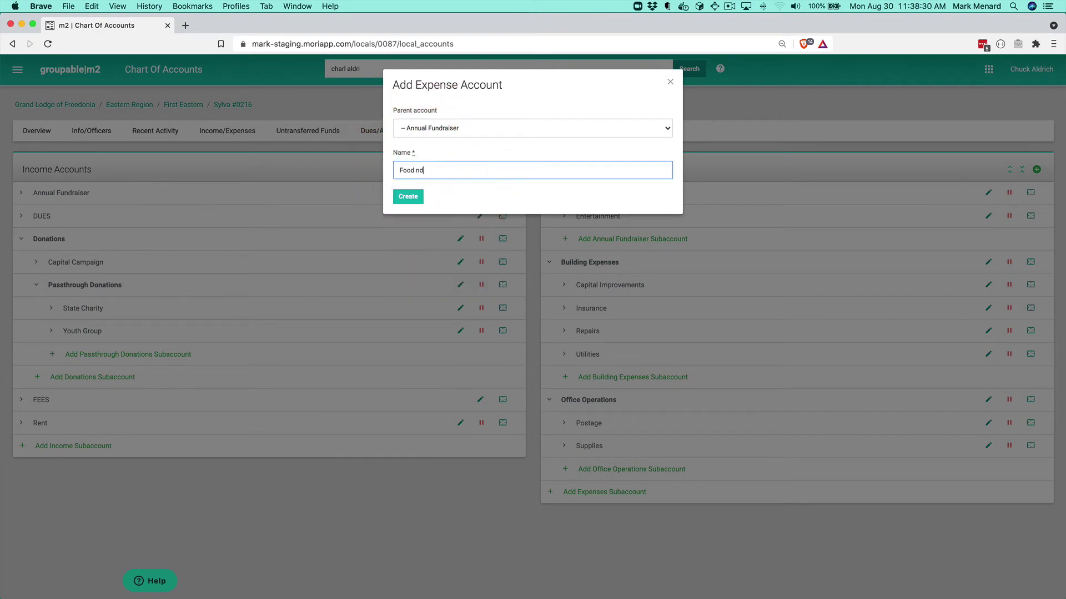
text( and Supplies)
key(Return)
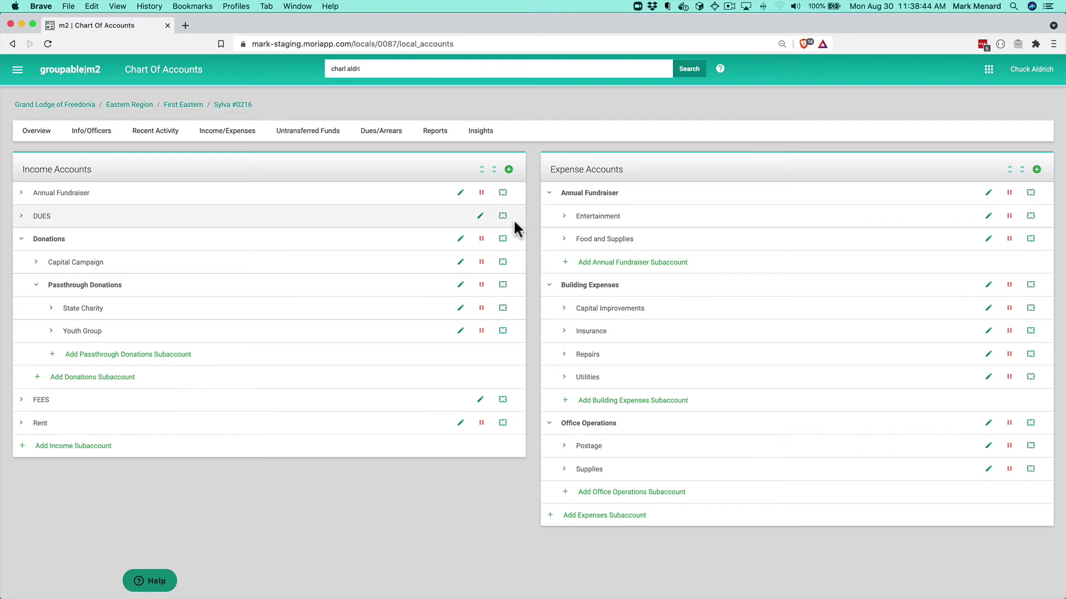
click(460, 194)
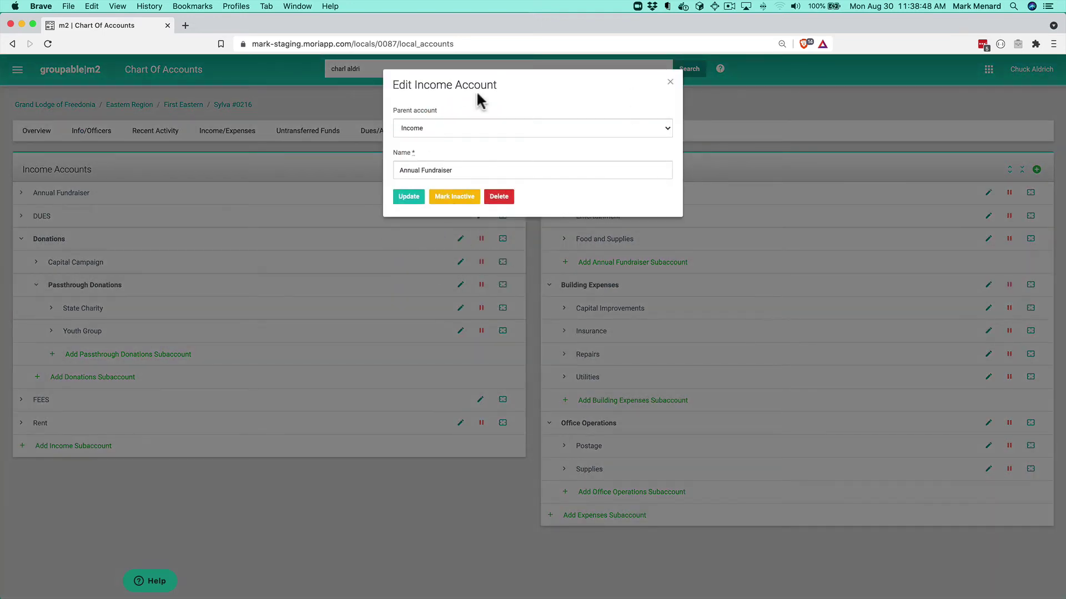
click(671, 84)
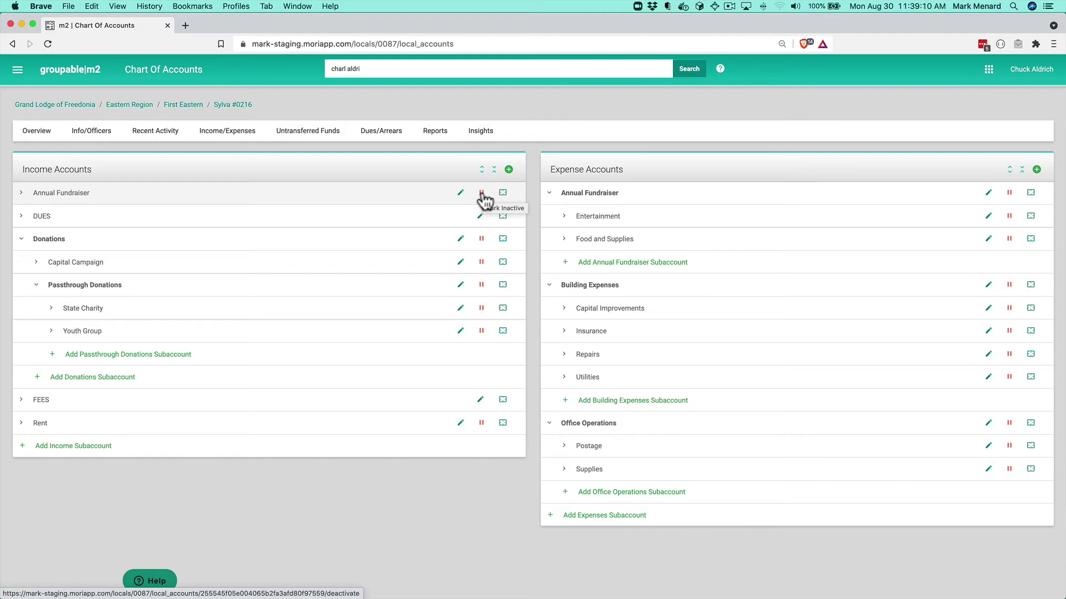
- View the Annual Fundraiser account's detail page, then go to the Income account page and its five subaccounts
click(502, 193)
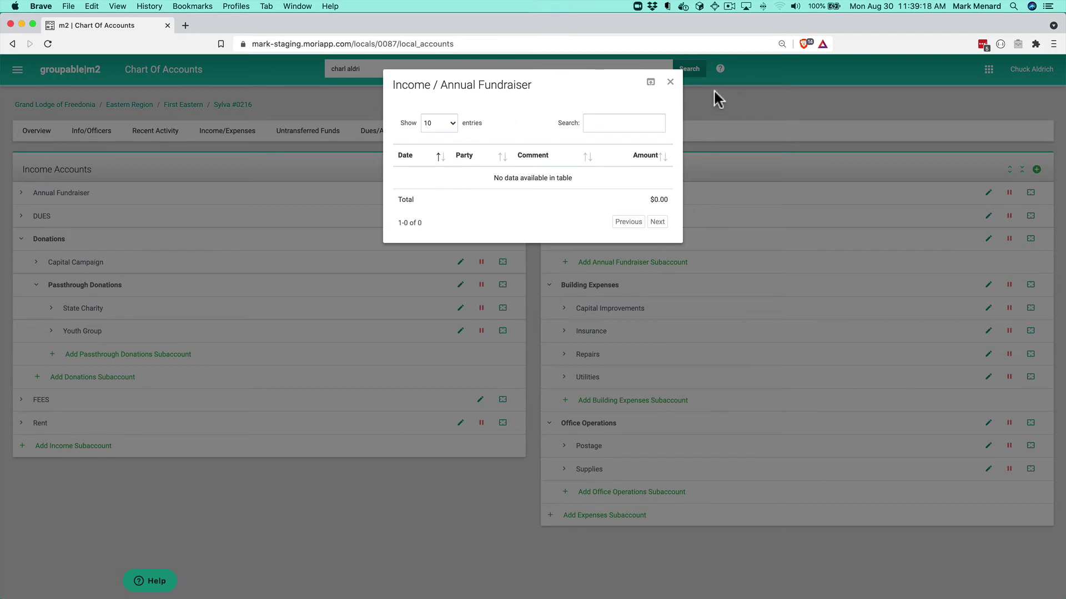
click(651, 83)
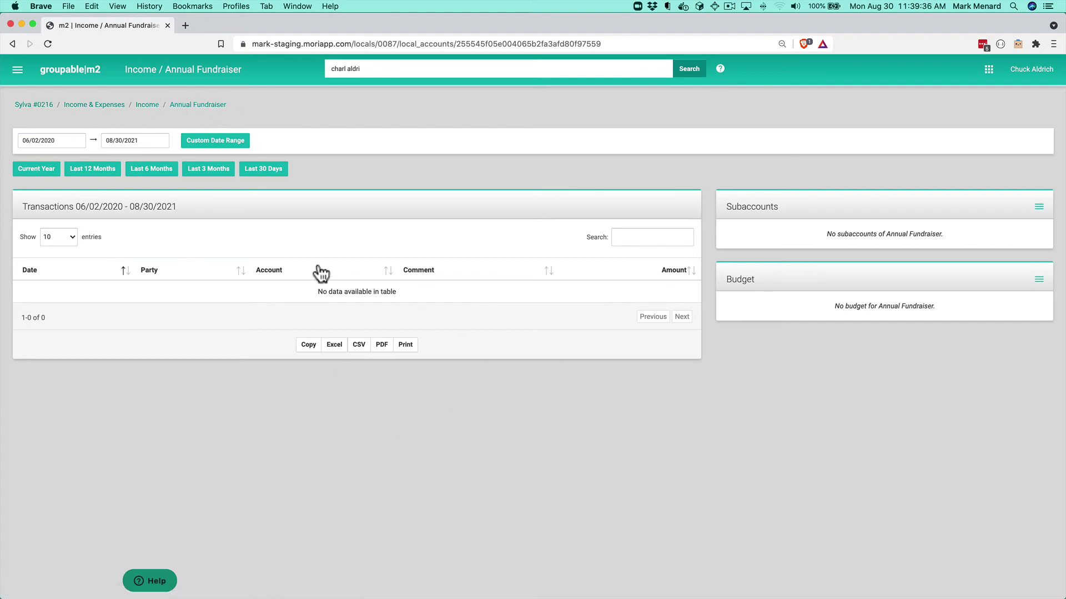
click(147, 106)
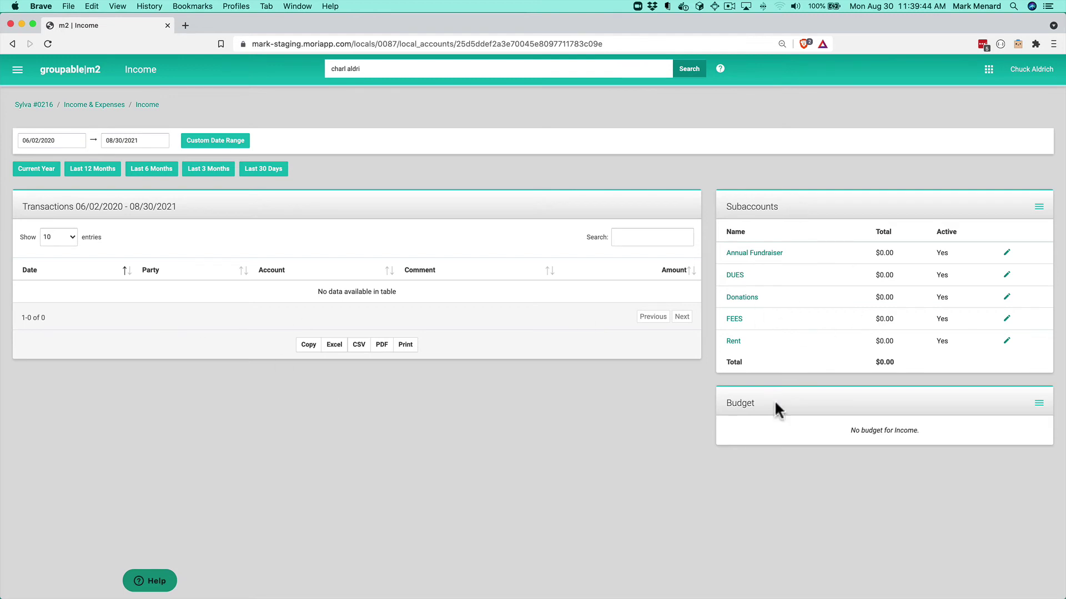
- Load the lodge's Income/Expenses overview showing $16,490.00 income and $13,781.66 expenses for 06/02/2020–08/30/2021
click(88, 105)
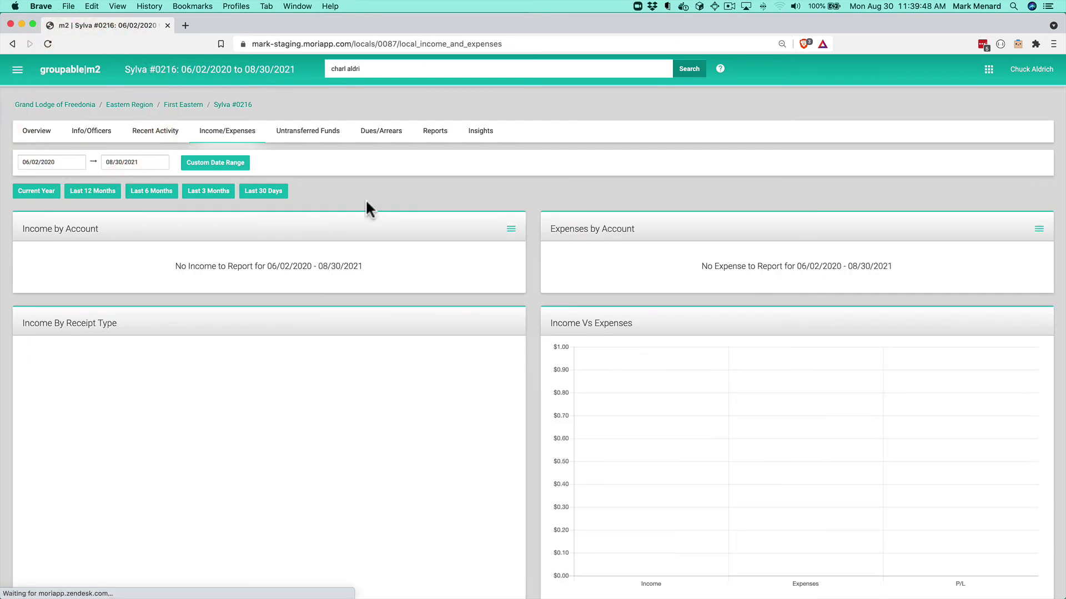
click(510, 229)
click(459, 288)
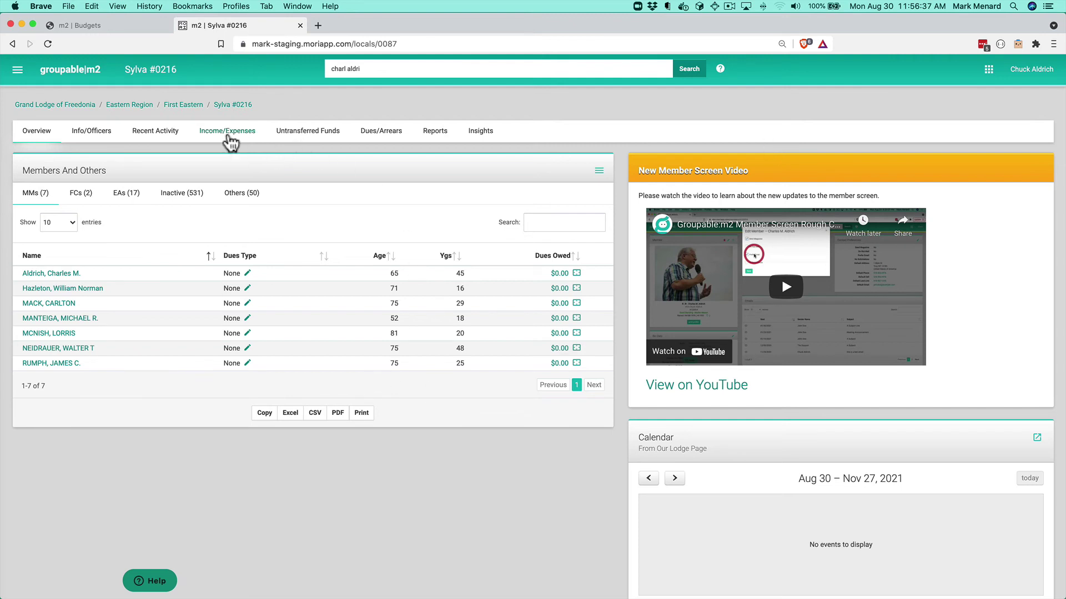
click(228, 131)
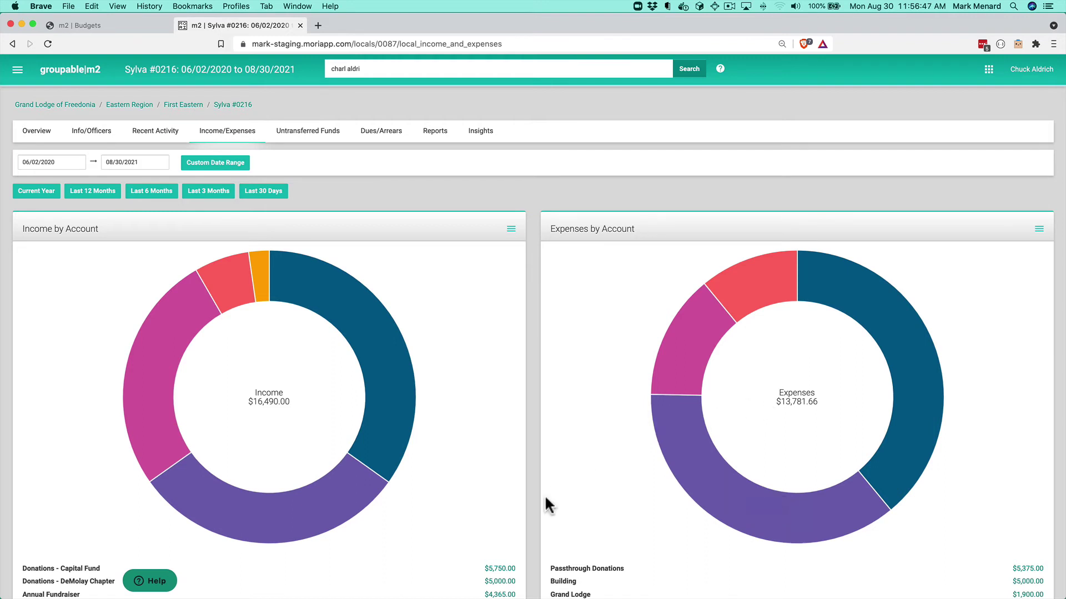
scroll(435, 458, down, 3)
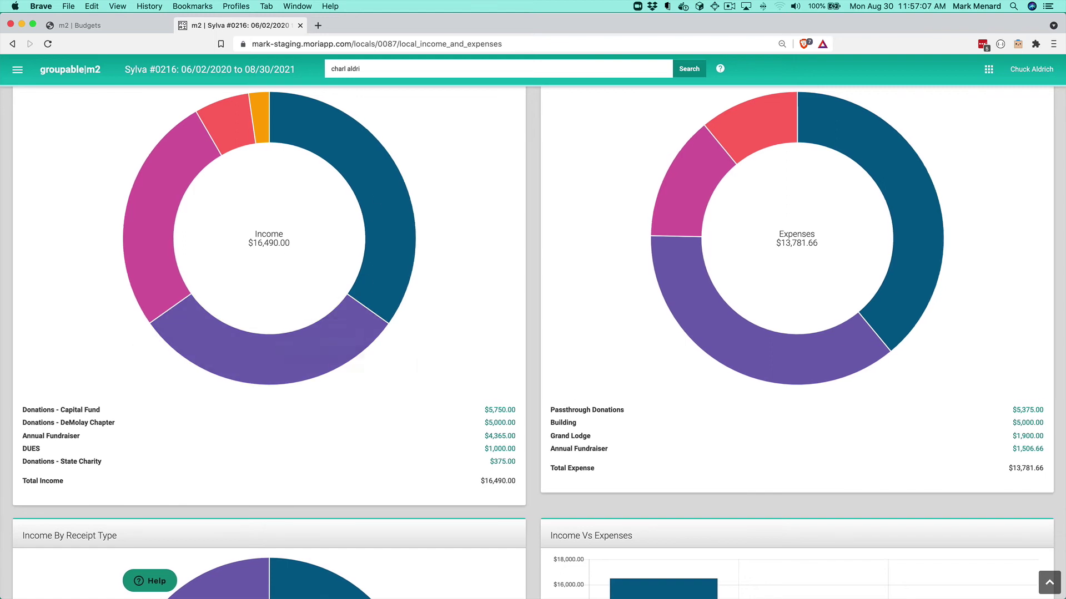
scroll(33, 416, up, 1)
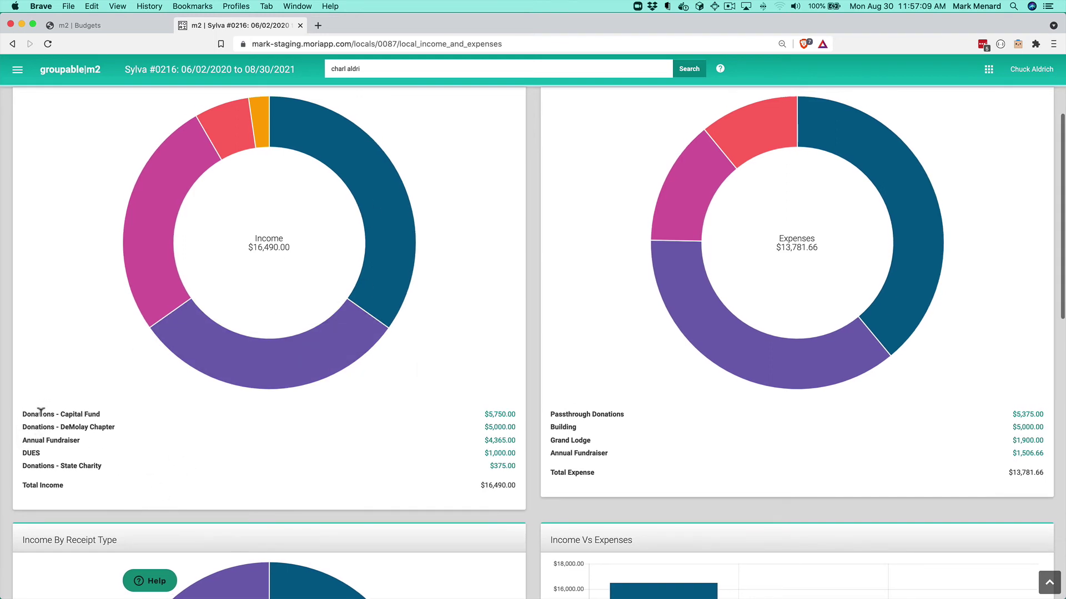
scroll(56, 433, down, 1)
scroll(88, 399, up, 1)
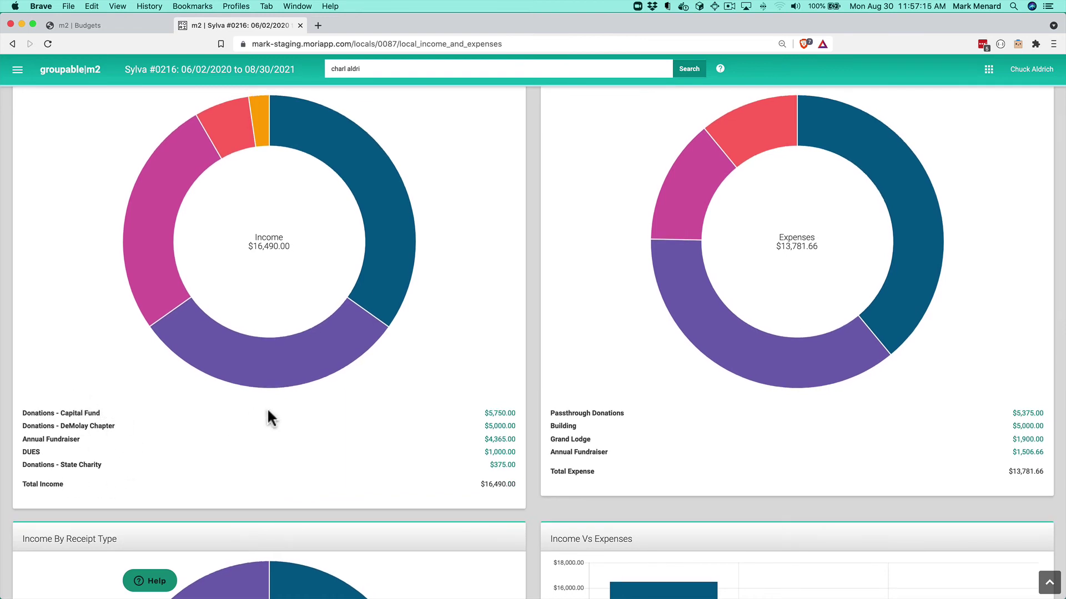
scroll(268, 411, up, 5)
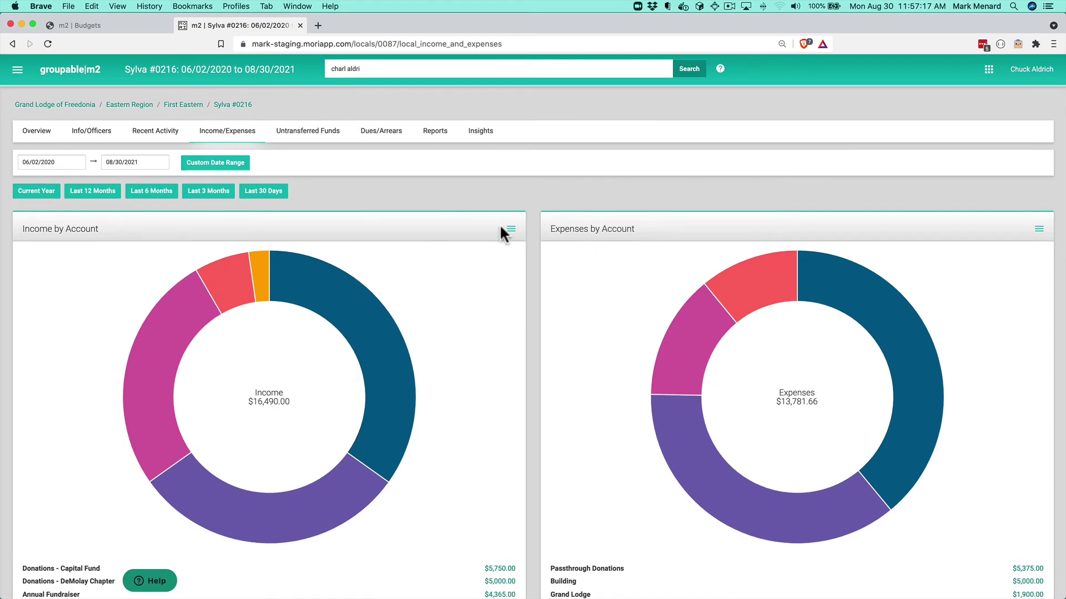
- In Manage Accounts, create a new top-level income account named 'Donations'
click(510, 229)
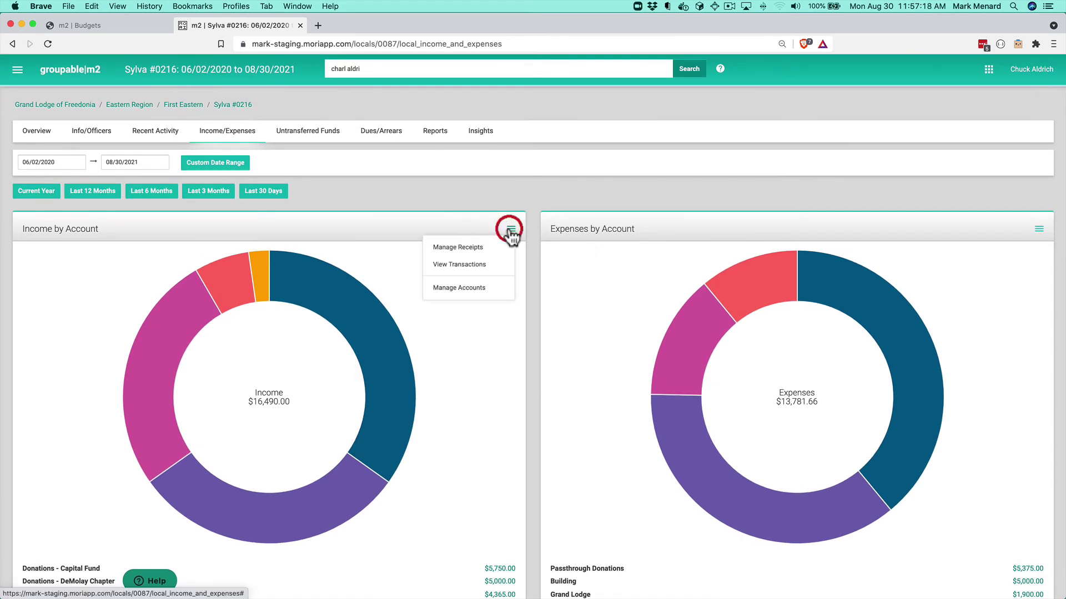
click(462, 295)
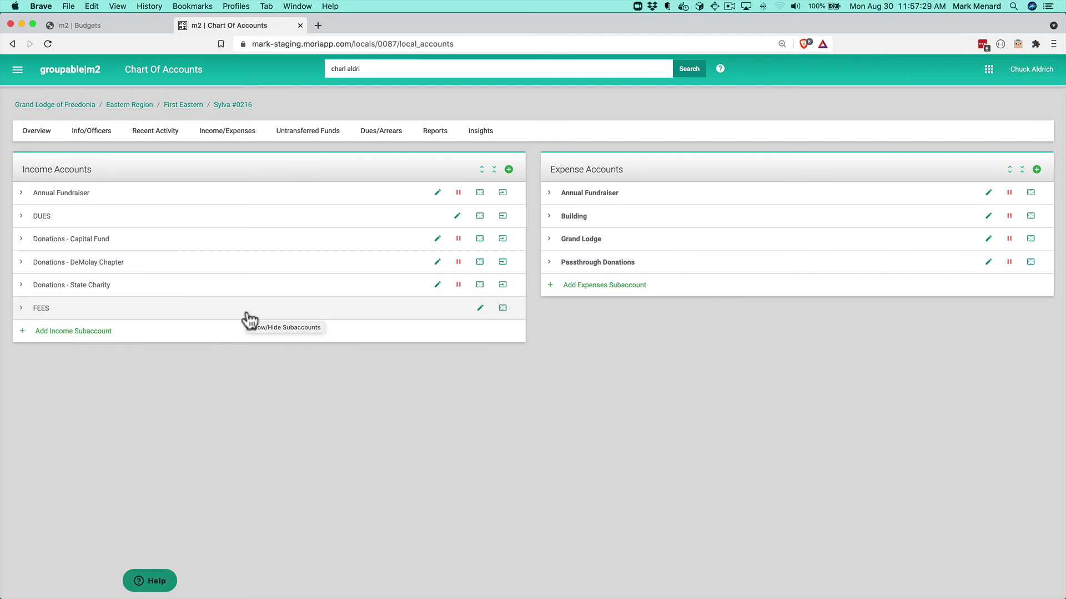
click(508, 170)
click(425, 167)
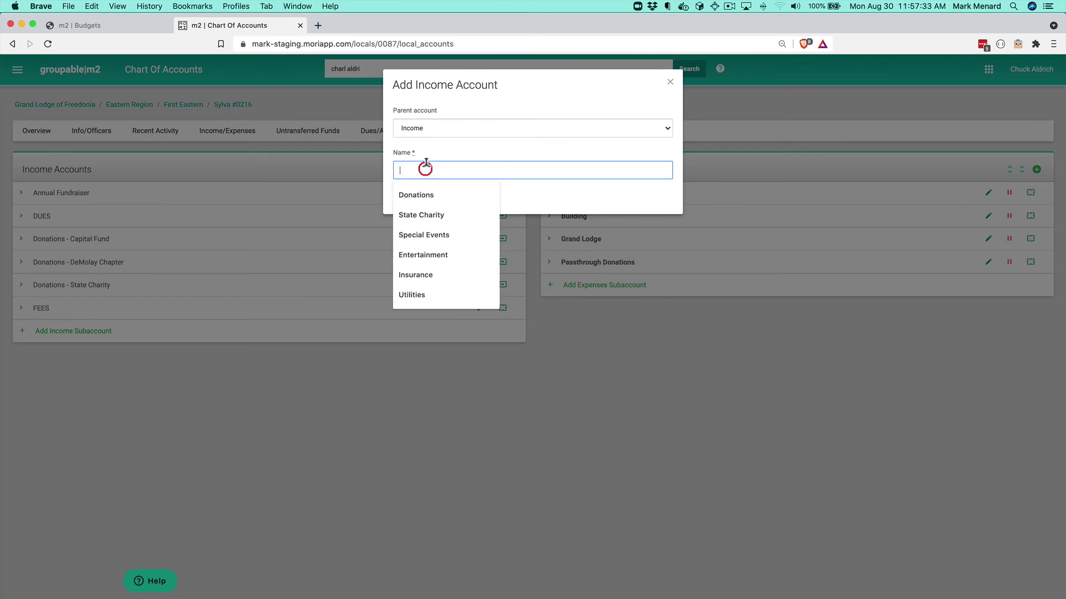
text(Donations)
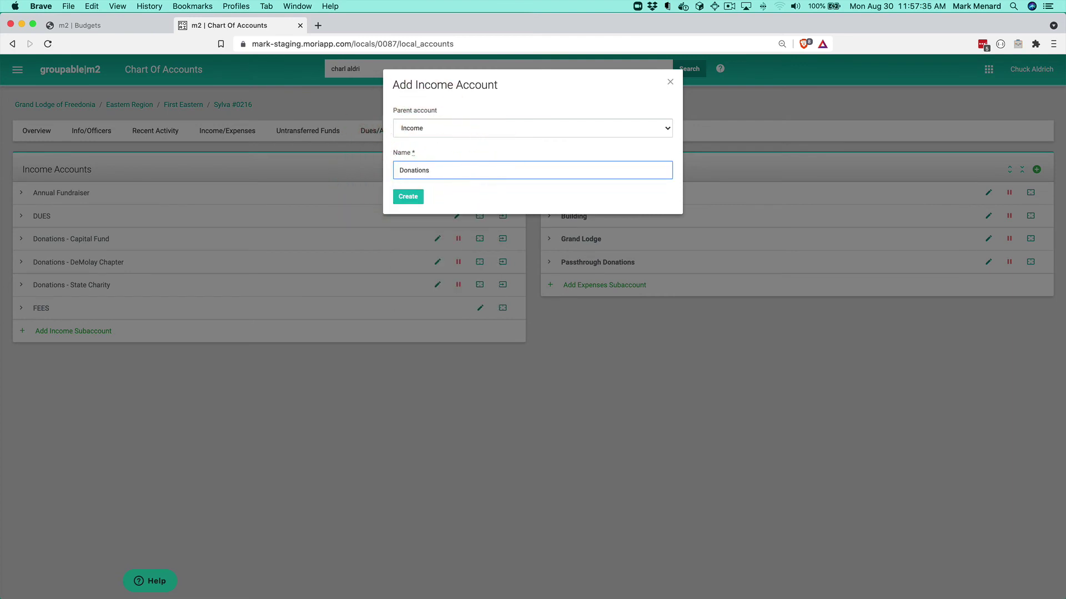
click(408, 197)
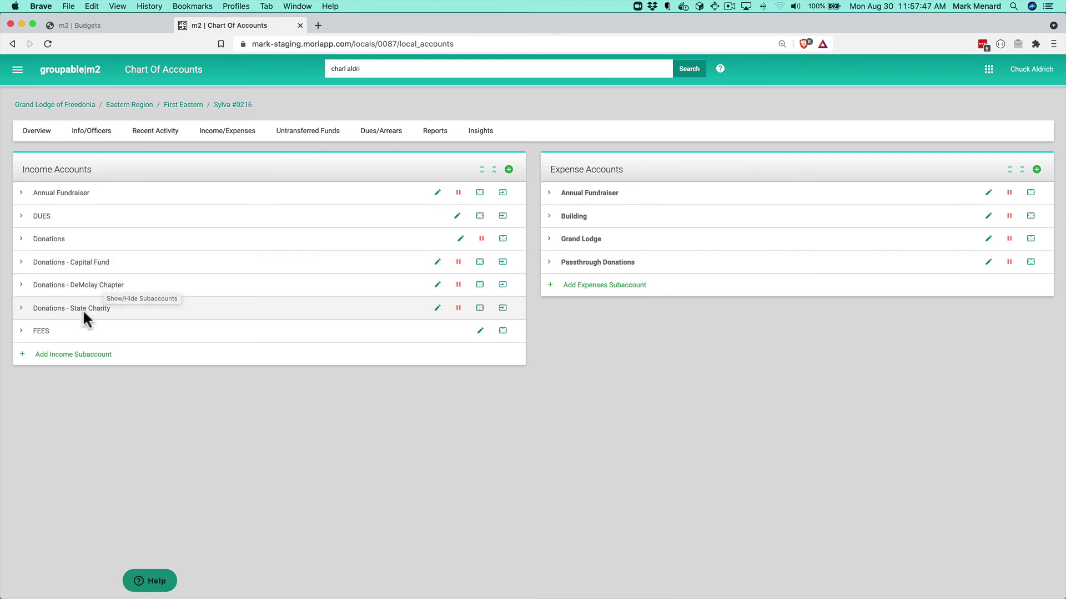
- Add a 'Passthrough Donations' subaccount beneath the Donations income account
click(48, 242)
click(128, 263)
click(450, 169)
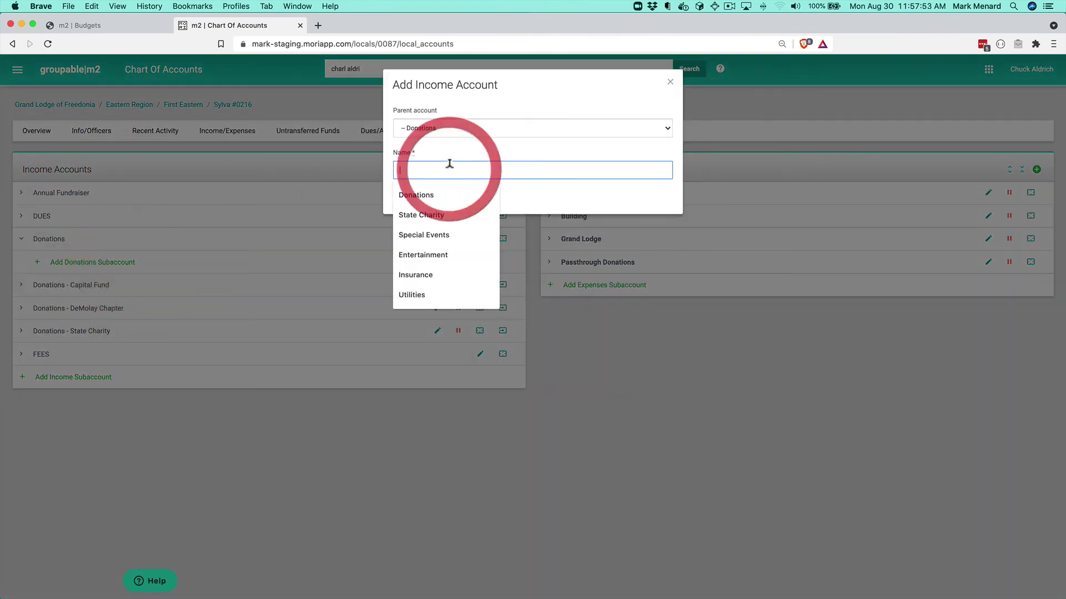
text(Passthrough Donations)
click(428, 195)
click(412, 201)
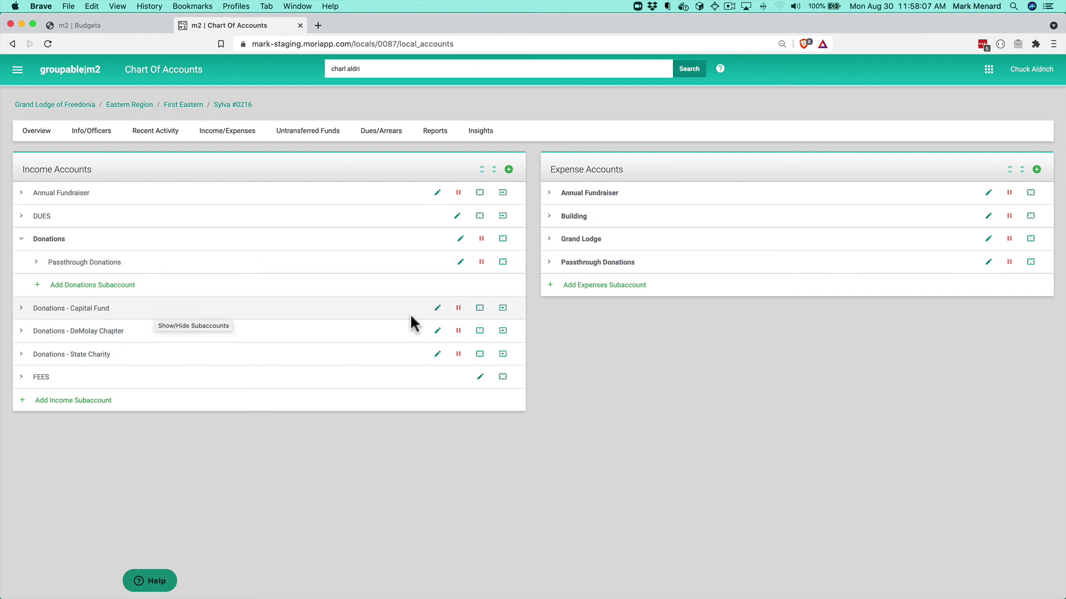
- Make Donations the parent account of Donations - Capital Fund
click(438, 309)
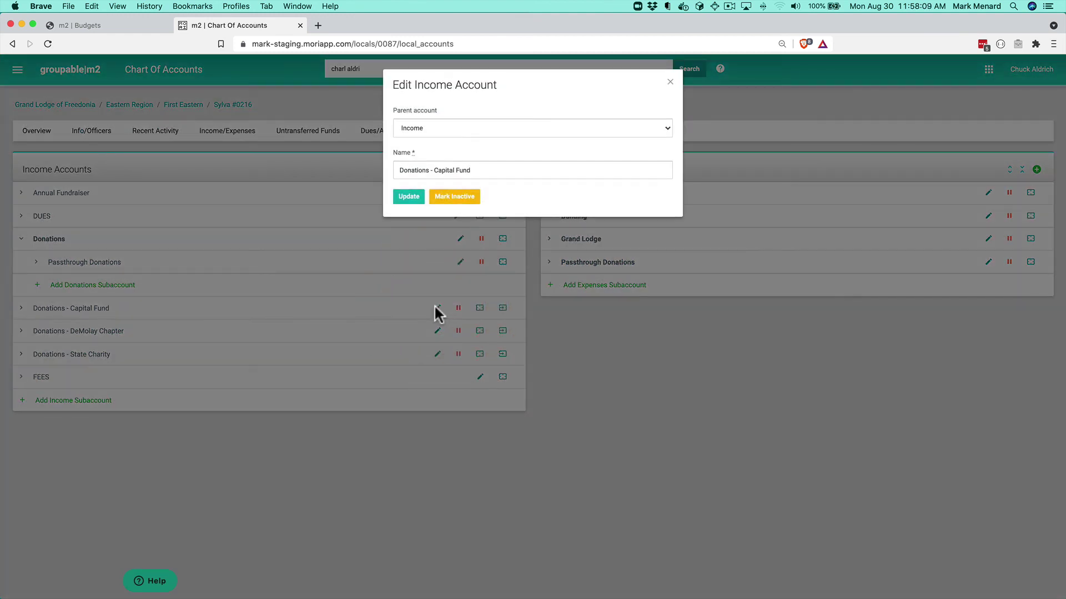
click(435, 133)
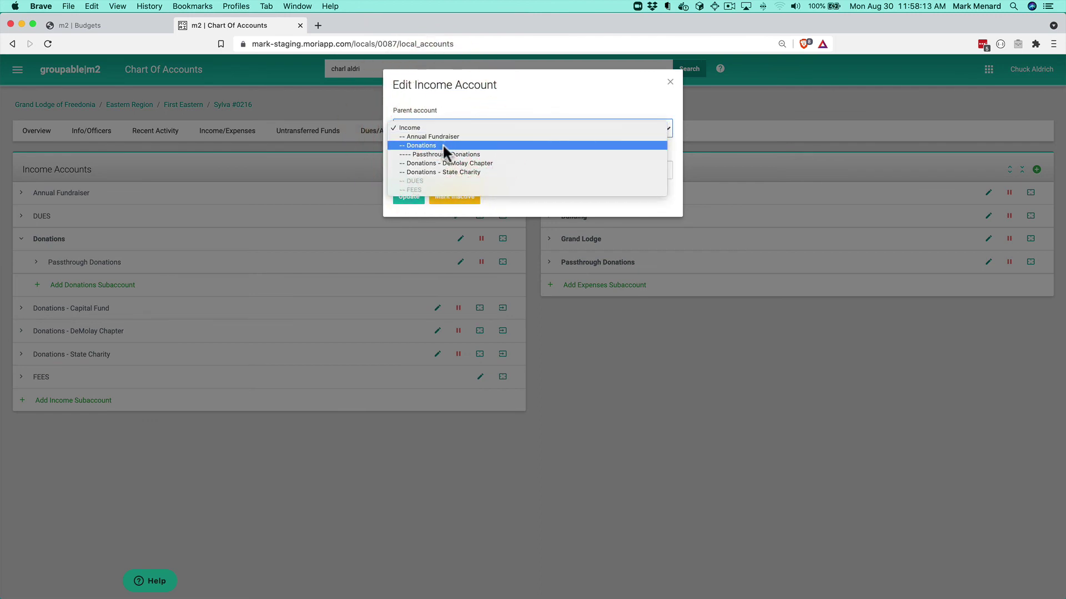
click(442, 144)
click(408, 197)
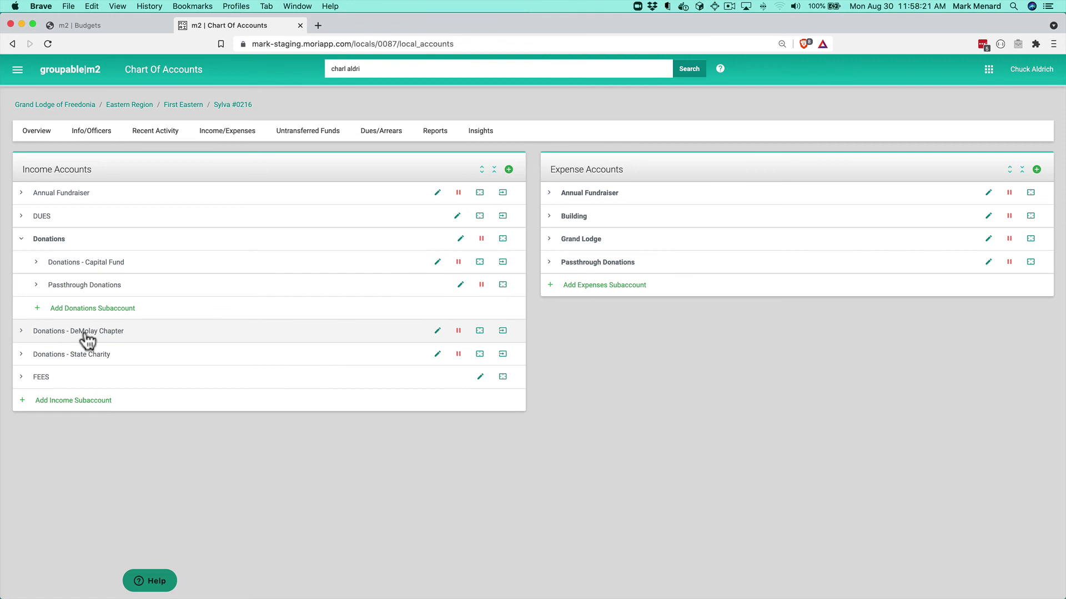
- Make Passthrough Donations the parent account of Donations - DeMolay Chapter
click(438, 332)
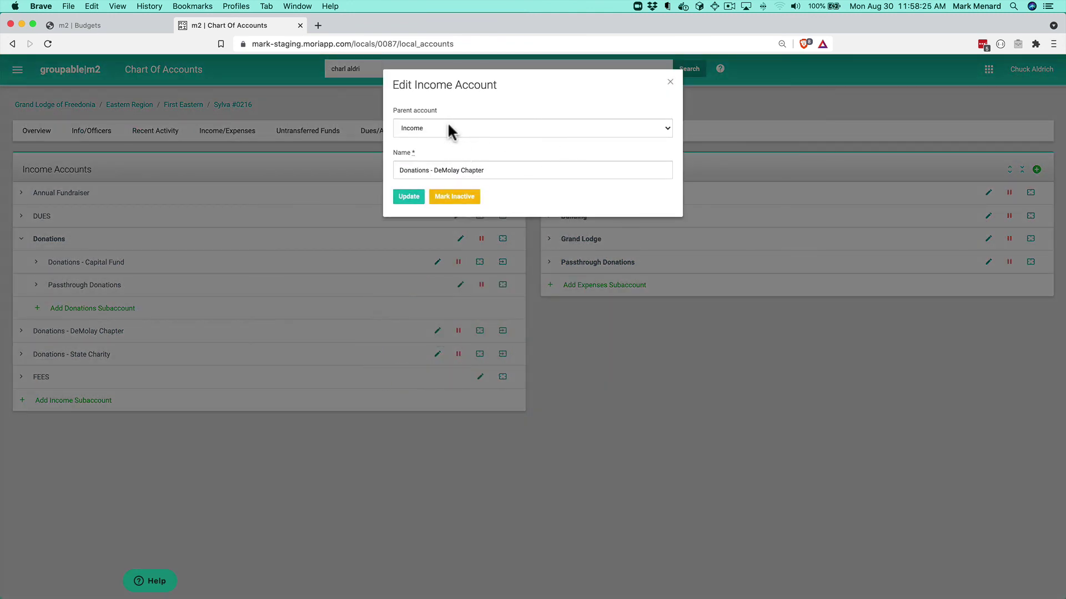
click(448, 127)
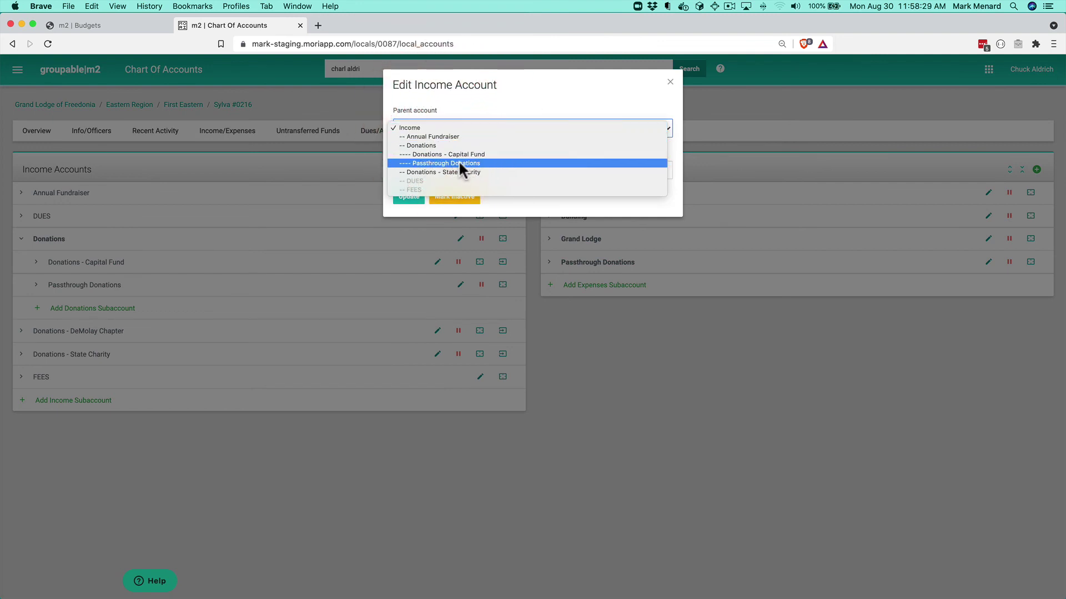
click(459, 163)
click(410, 197)
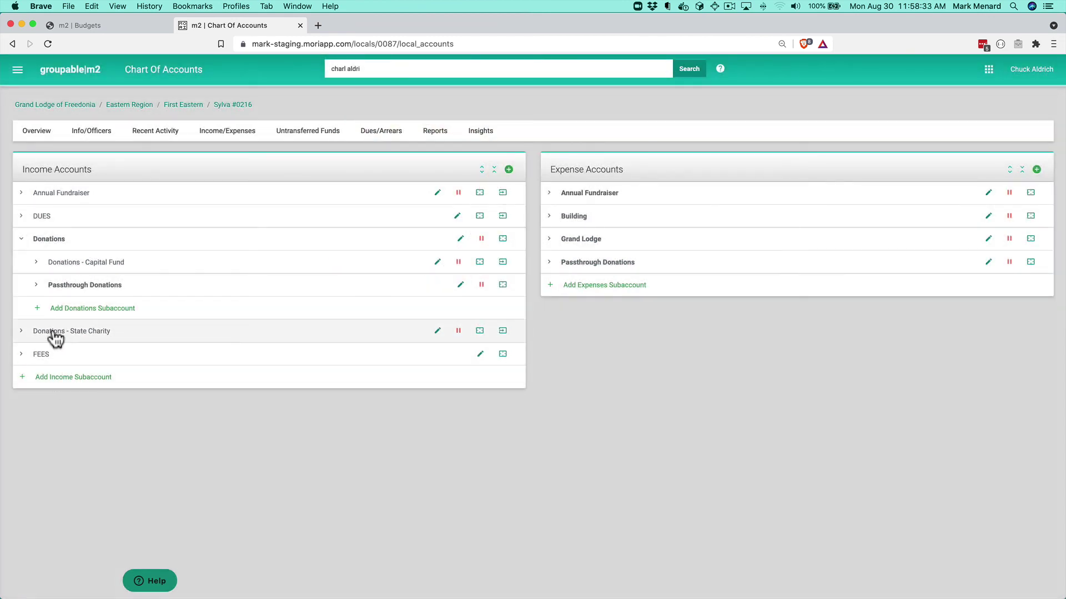
- Move Donations - State Charity under Passthrough Donations and expand Passthrough Donations to confirm it
click(438, 332)
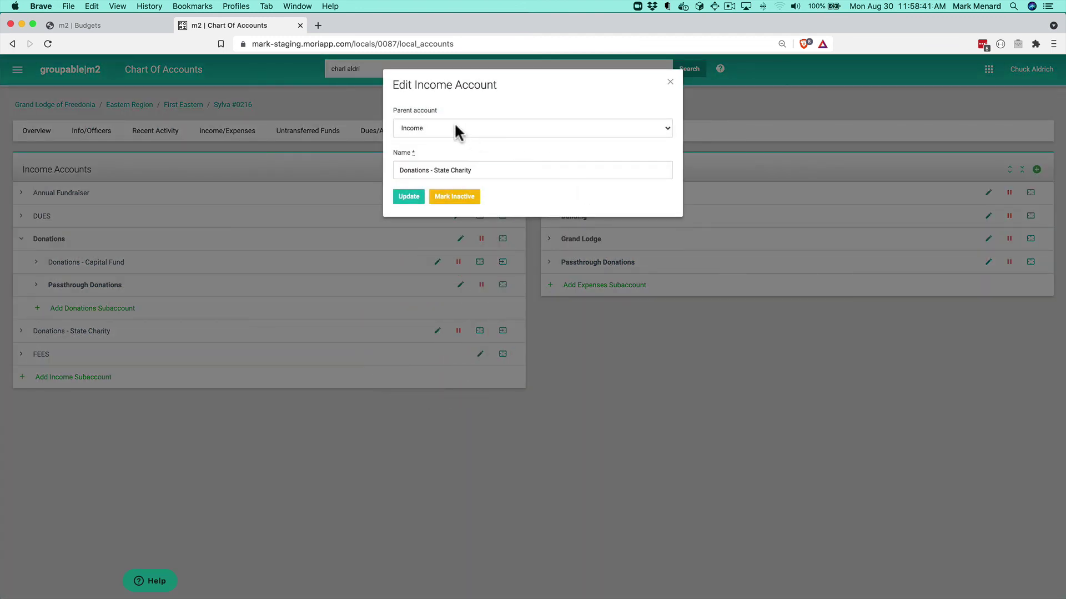
click(454, 127)
click(489, 163)
click(409, 199)
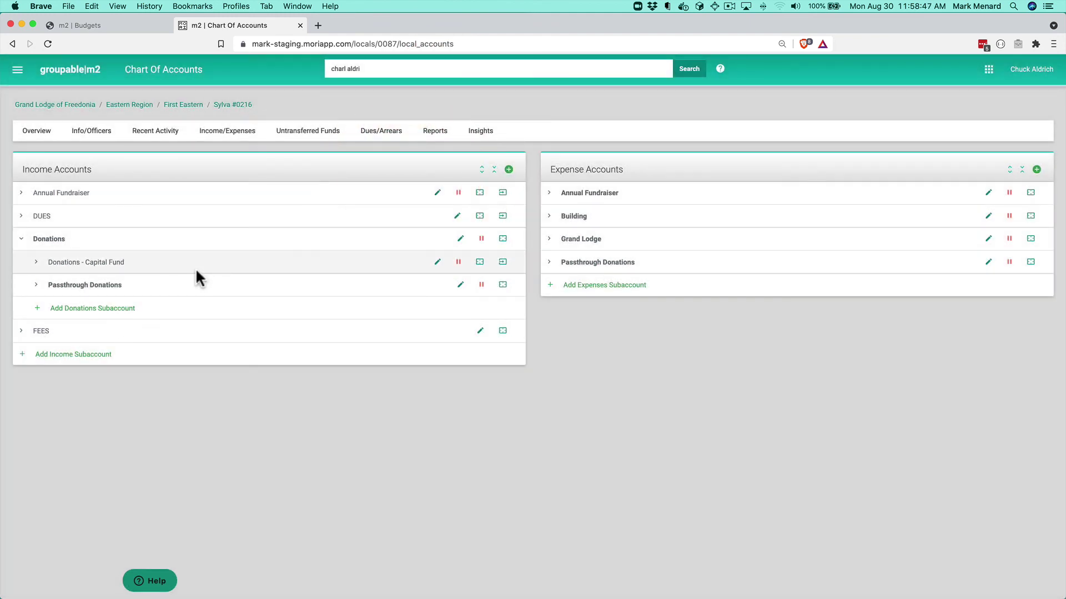
click(86, 285)
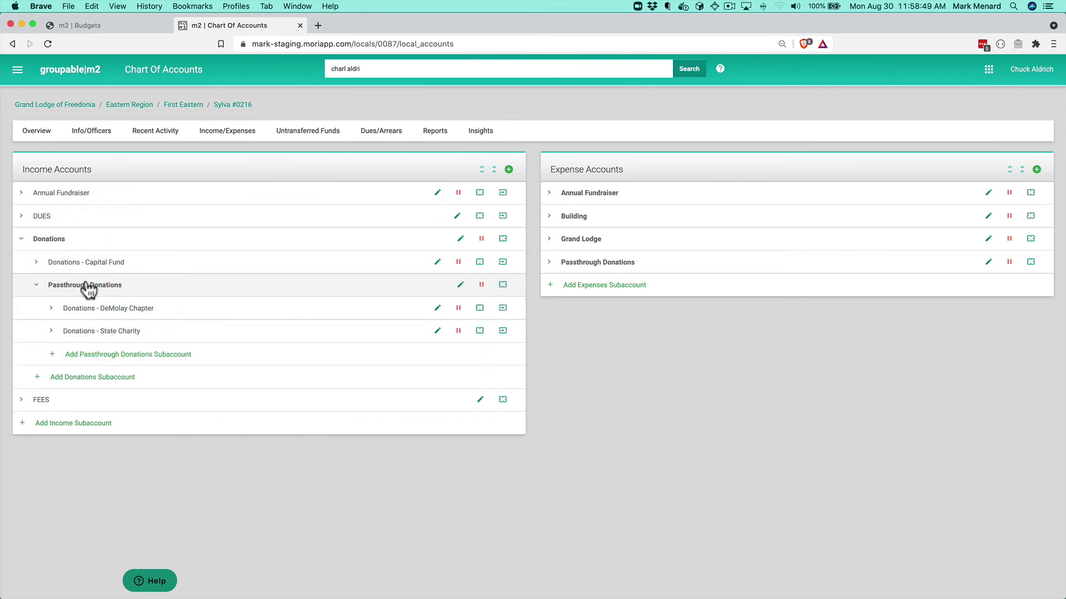